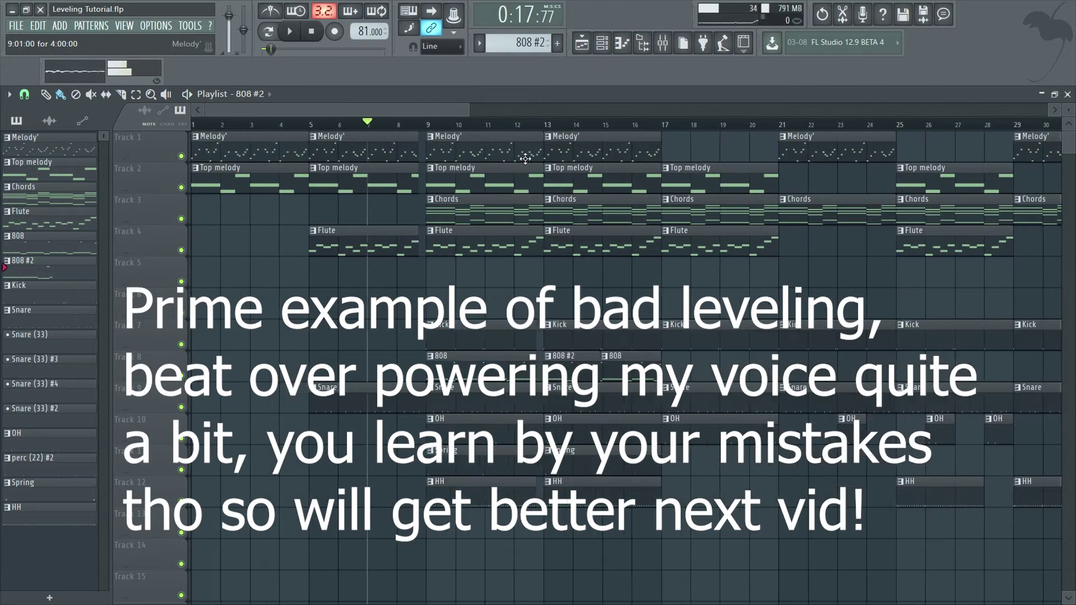
- Select bars 13 through 16 on the playlist timeline and briefly play back the selection
{"action": "left_click_drag", "start_coordinate": [540, 128], "coordinate": [657, 135]}
{"action": "scroll", "coordinate": [659, 138], "scroll_direction": "down", "scroll_amount": 3}
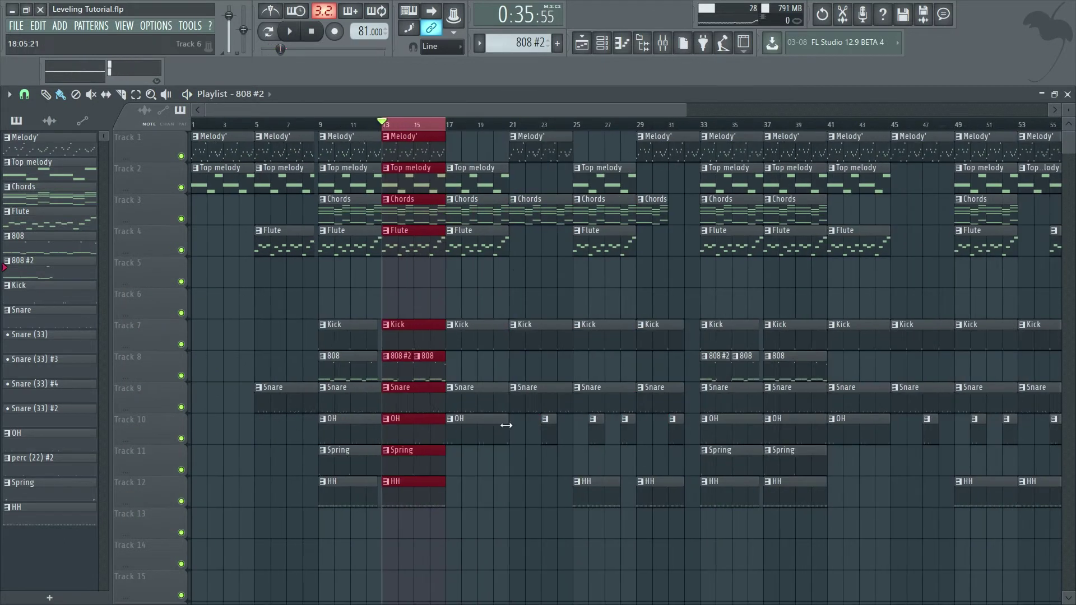
{"action": "scroll", "coordinate": [653, 281], "scroll_direction": "down", "scroll_amount": 2}
{"action": "scroll", "coordinate": [654, 315], "scroll_direction": "down", "scroll_amount": 2}
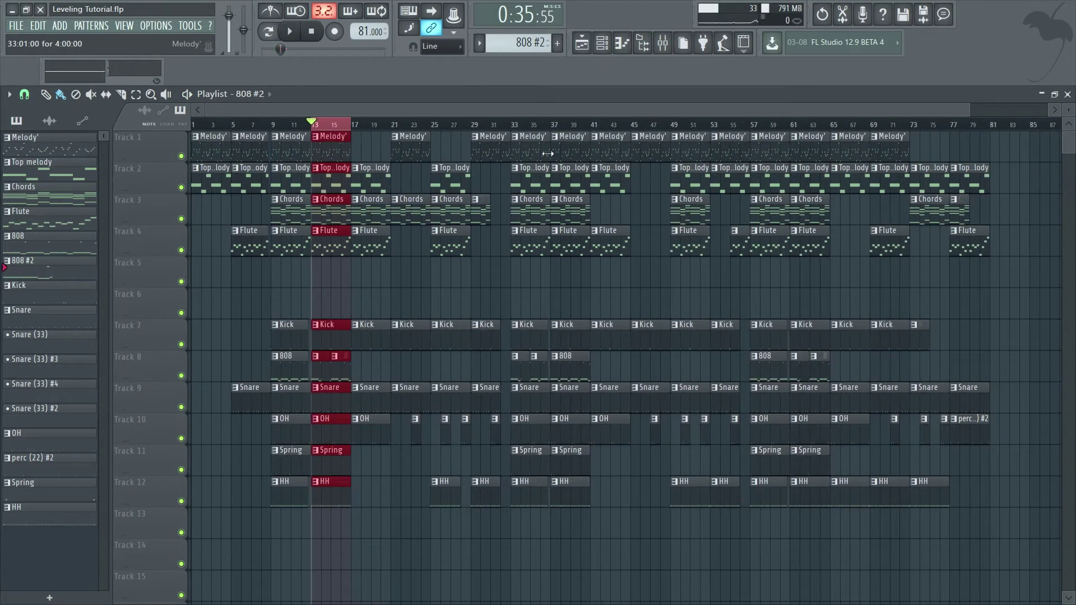
{"action": "scroll", "coordinate": [523, 240], "scroll_direction": "down", "scroll_amount": 1}
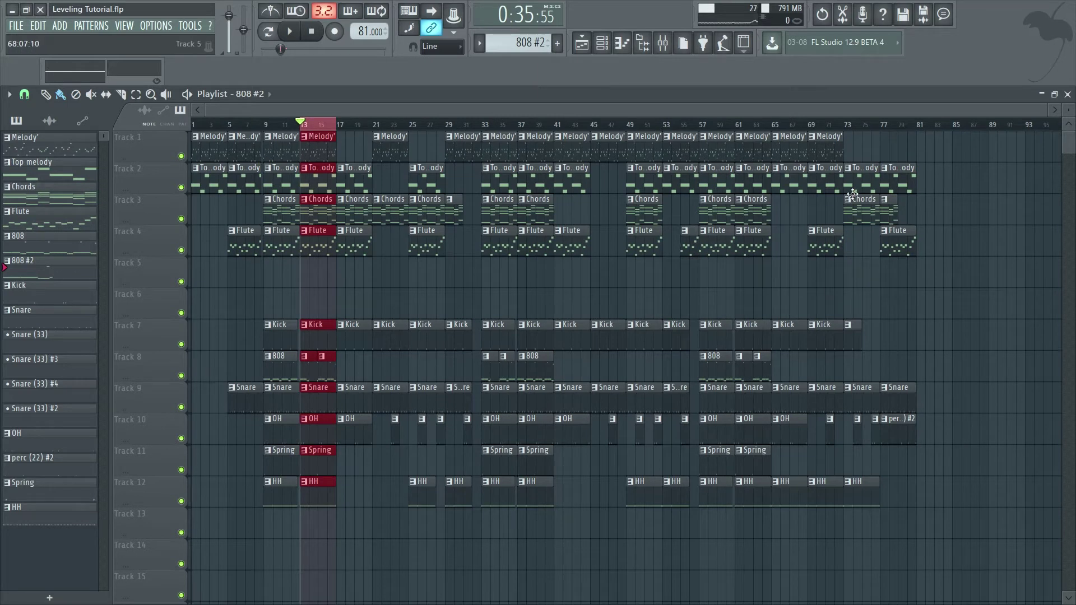
{"action": "scroll", "coordinate": [467, 302], "scroll_direction": "up", "scroll_amount": 5}
{"action": "scroll", "coordinate": [467, 303], "scroll_direction": "up", "scroll_amount": 3}
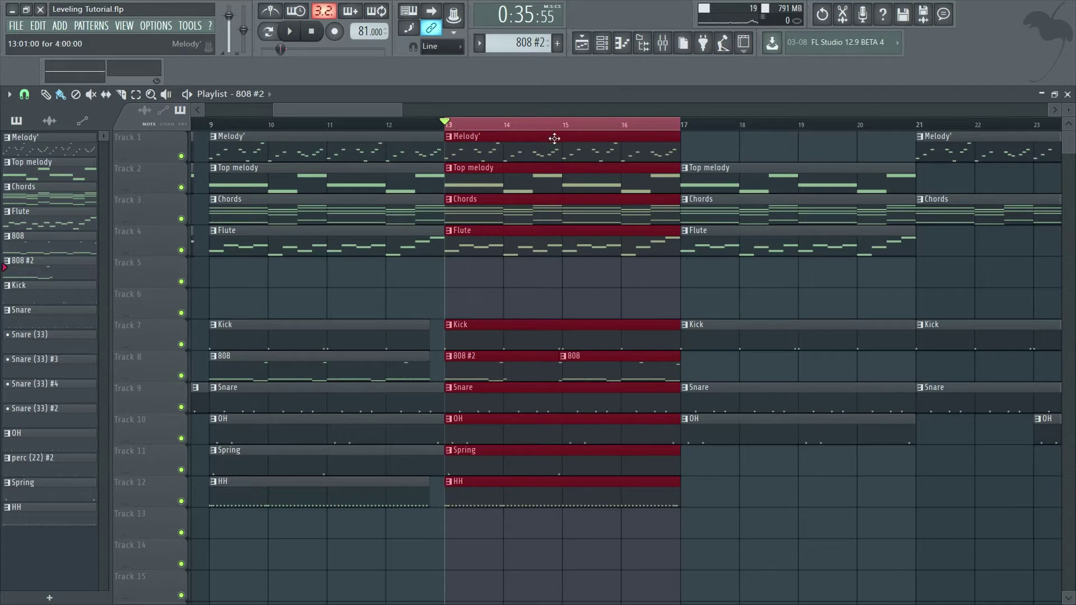
{"action": "key", "text": "space"}
{"action": "key", "text": "space"}
- Open the mixer and mute the INSTRUMENT FZX STACK track
{"action": "left_click", "coordinate": [680, 45]}
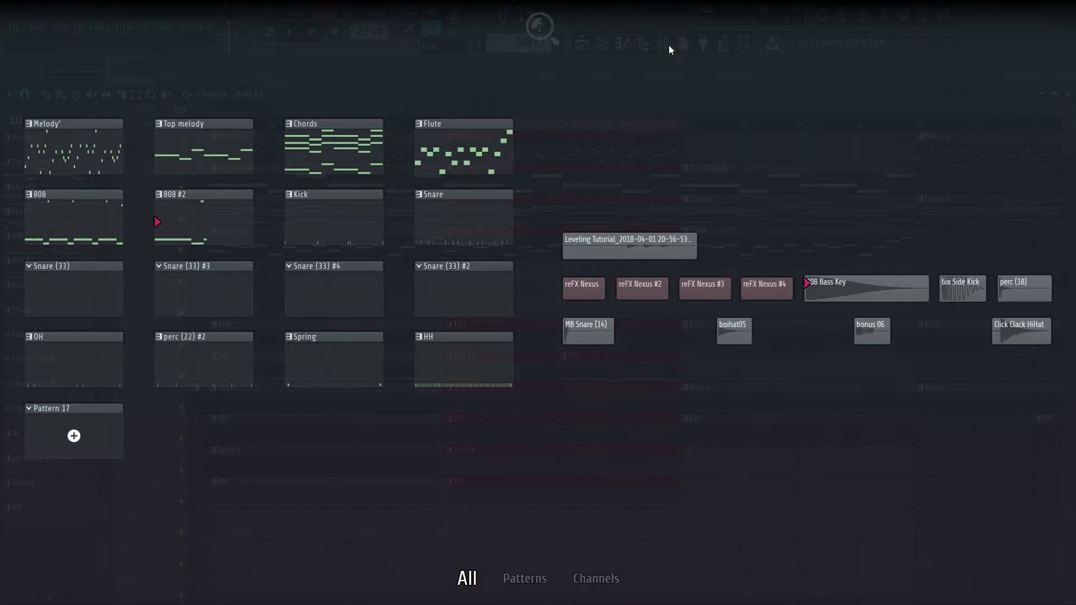
{"action": "type", "text": "§§"}
{"action": "key", "text": "Escape"}
{"action": "key", "text": "Escape"}
{"action": "key", "text": "Escape"}
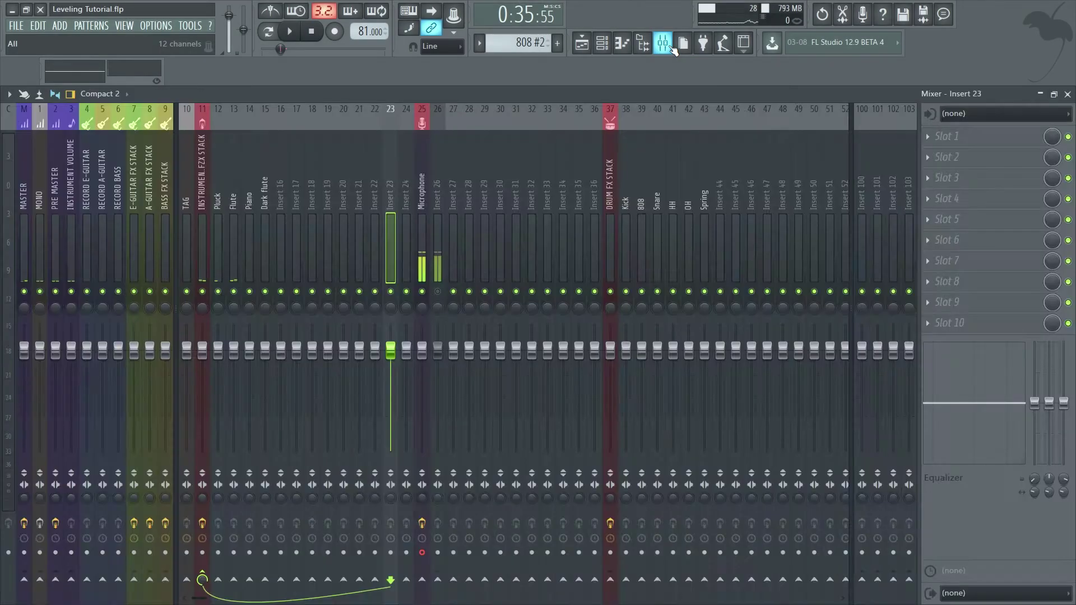
{"action": "left_click", "coordinate": [671, 47]}
{"action": "left_click_drag", "start_coordinate": [427, 201], "coordinate": [208, 294]}
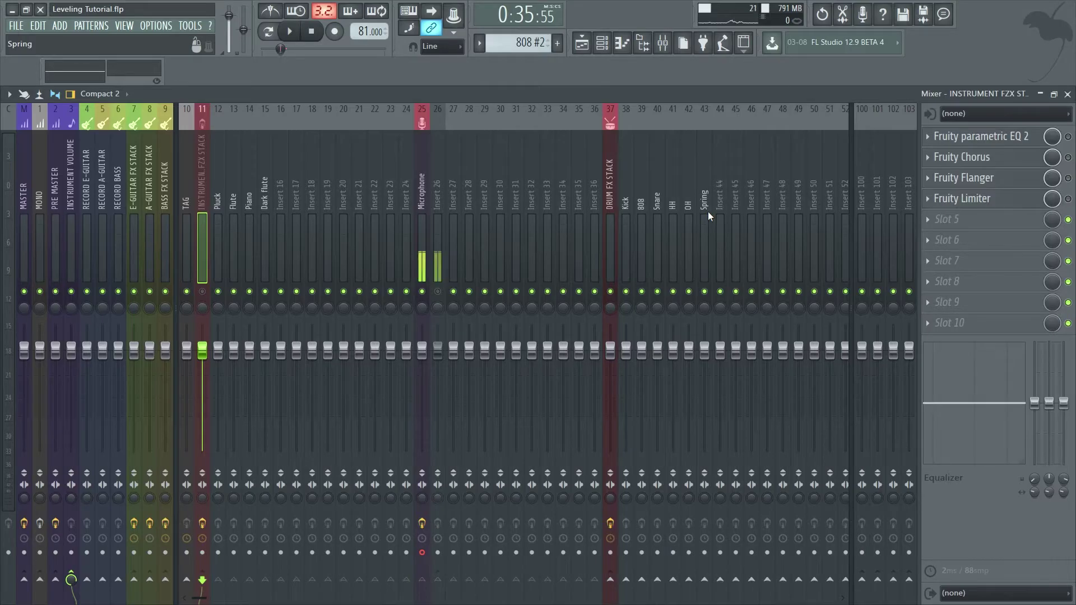
- Look over the individual drum tracks from Kick to Spring in the mixer
{"action": "left_click_drag", "start_coordinate": [705, 181], "coordinate": [626, 193]}
{"action": "left_click_drag", "start_coordinate": [551, 197], "coordinate": [622, 181]}
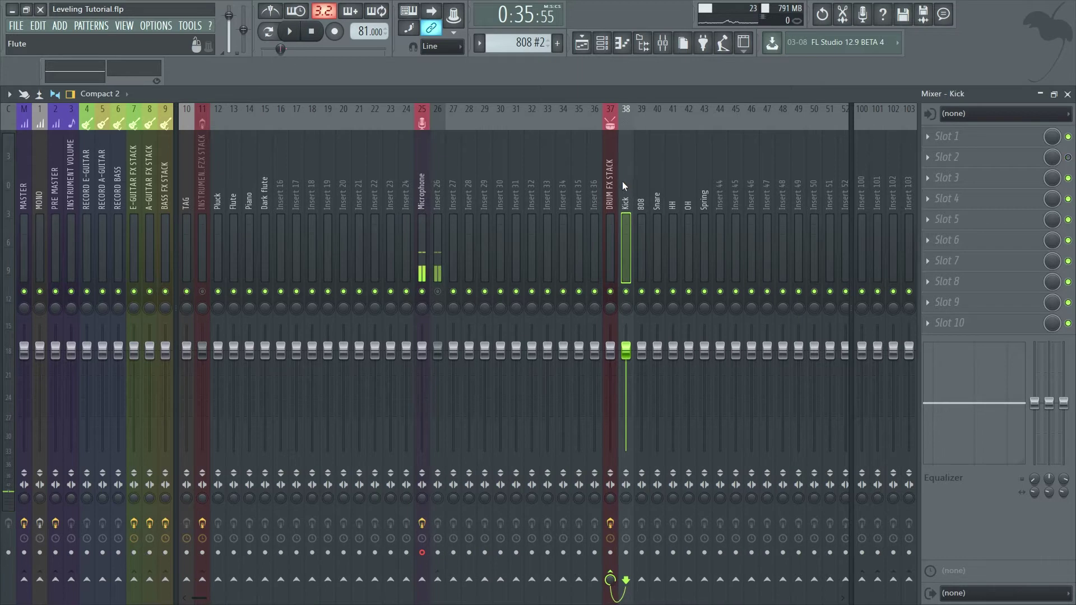
{"action": "left_click_drag", "start_coordinate": [664, 307], "coordinate": [688, 199]}
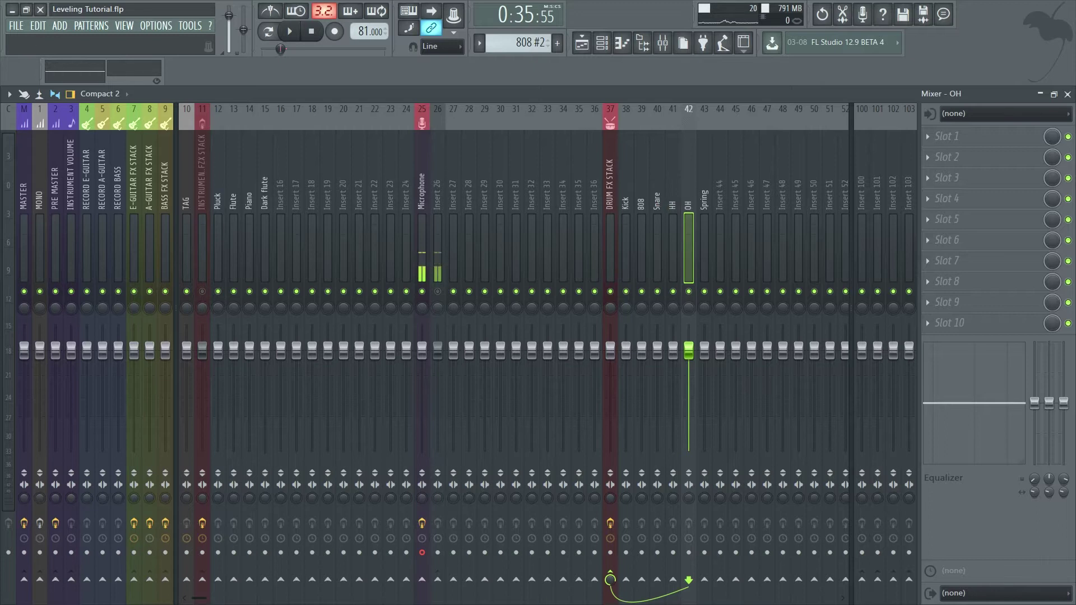
{"action": "left_click", "coordinate": [12, 9]}
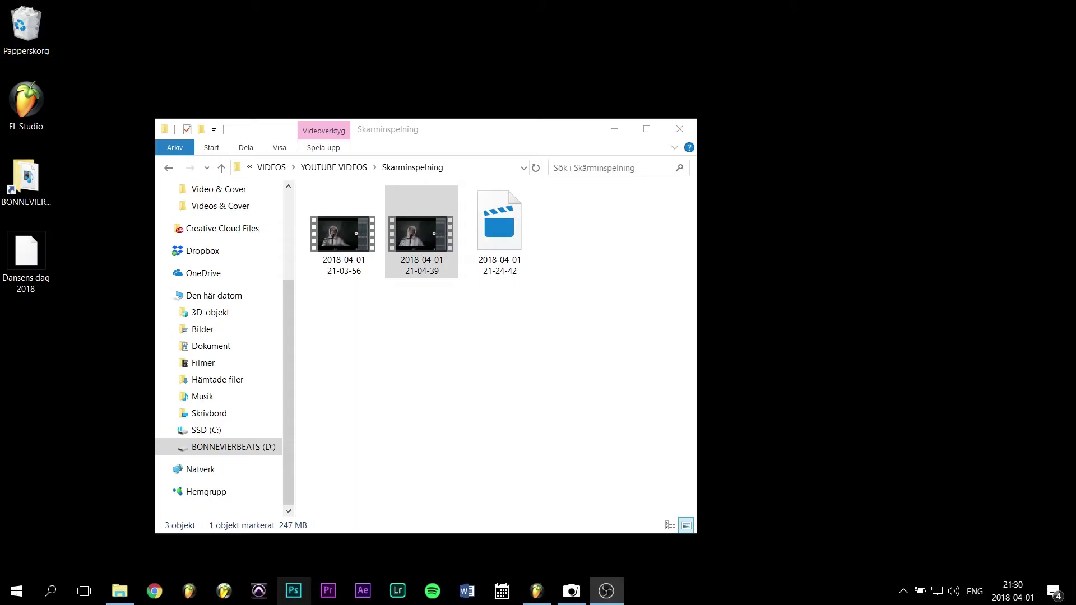
{"action": "left_click", "coordinate": [572, 593]}
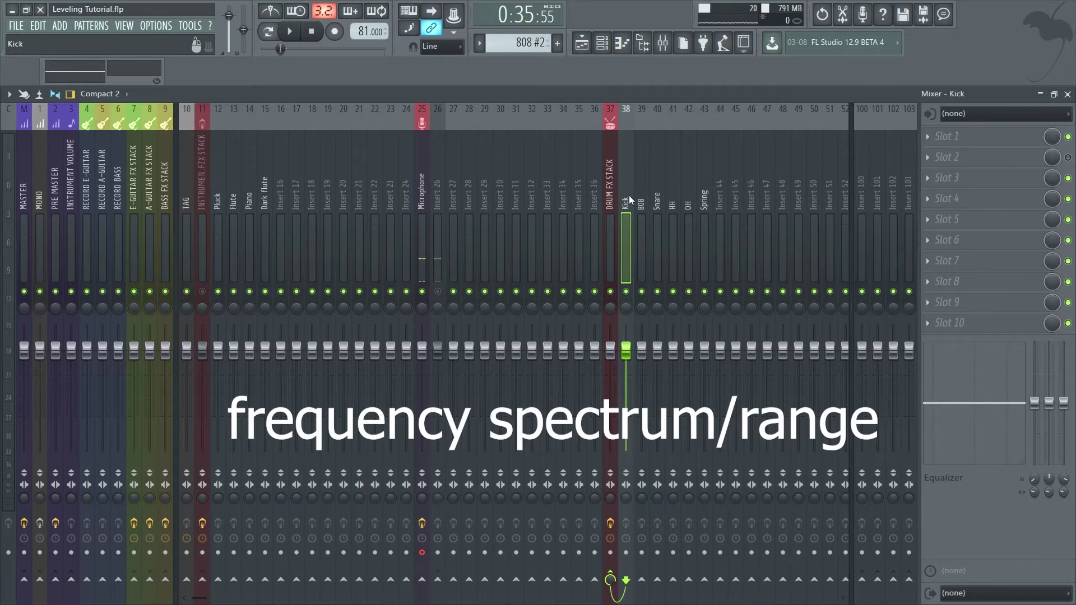
{"action": "left_click", "coordinate": [685, 184]}
{"action": "left_click", "coordinate": [673, 181]}
{"action": "left_click", "coordinate": [641, 180]}
{"action": "left_click", "coordinate": [626, 182]}
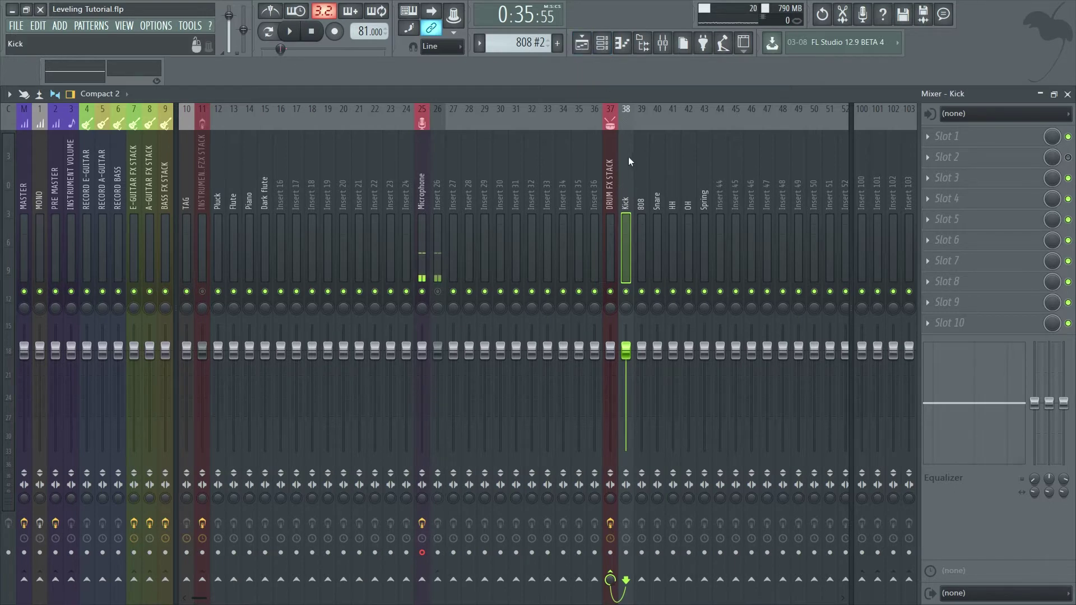
{"action": "left_click", "coordinate": [672, 180]}
{"action": "left_click", "coordinate": [702, 185]}
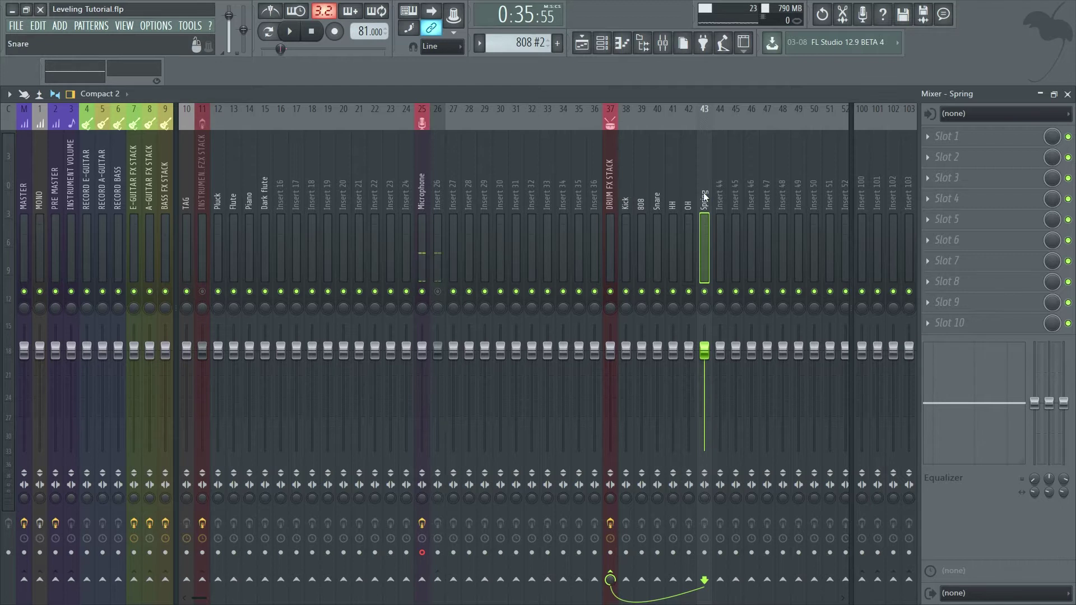
- Step back through the mixer tracks from Spring toward the instruments, and look at the HH and Snare tracks
{"action": "key", "text": "Left"}
{"action": "key", "text": "Left"}
{"action": "key", "text": "Left"}
{"action": "key", "text": "Left"}
{"action": "key", "text": "Left"}
{"action": "key", "text": "Left"}
{"action": "key", "text": "Left"}
{"action": "key", "text": "Left"}
{"action": "key", "text": "Left"}
{"action": "key", "text": "Left"}
{"action": "key", "text": "Left"}
{"action": "key", "text": "Left"}
{"action": "key", "text": "Left"}
{"action": "key", "text": "Left"}
{"action": "key", "text": "Left"}
{"action": "key", "text": "Left"}
{"action": "key", "text": "Left"}
{"action": "key", "text": "Left"}
{"action": "key", "text": "Left"}
{"action": "key", "text": "Left"}
{"action": "left_click_drag", "start_coordinate": [218, 201], "coordinate": [673, 198]}
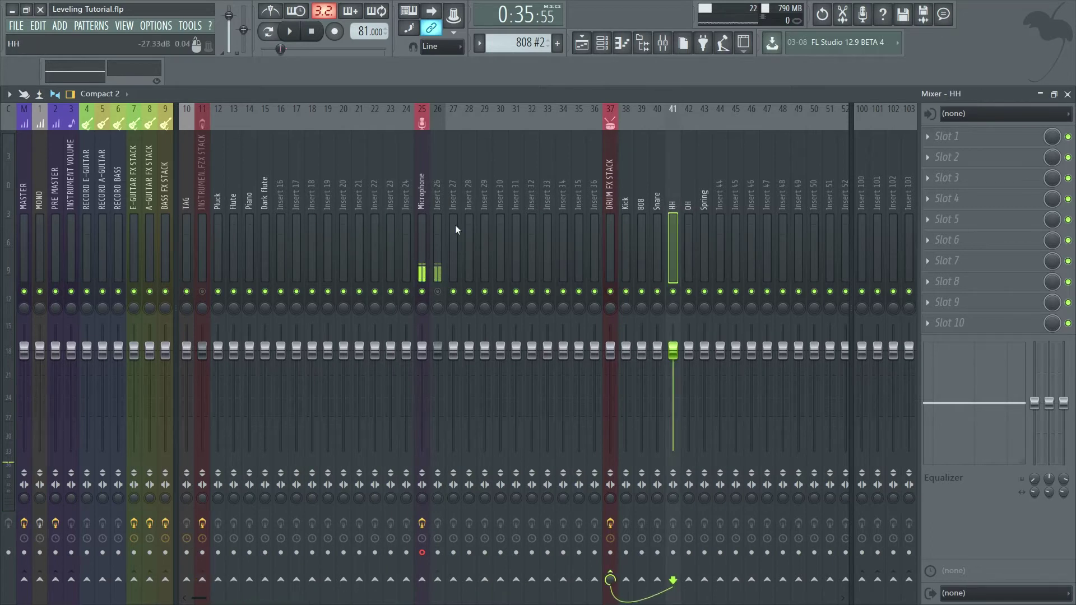
{"action": "left_click", "coordinate": [657, 197]}
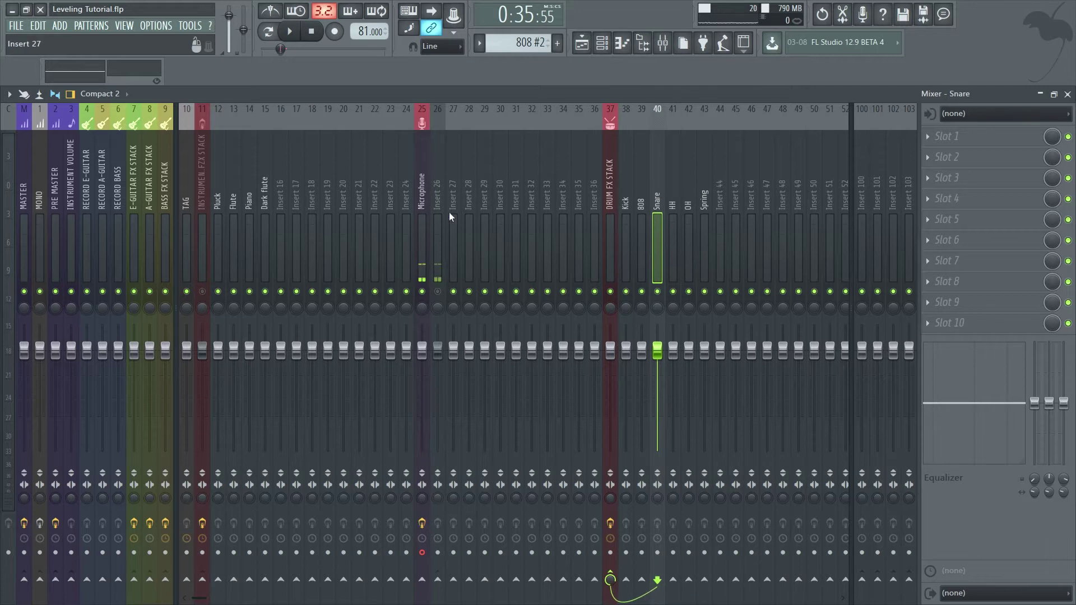
- Review the E-GUITAR and DRUM FX STACK tracks, the empty inserts and the instrument tracks from Pluck to Dark flute
{"action": "left_click", "coordinate": [223, 196]}
{"action": "left_click", "coordinate": [687, 193]}
{"action": "left_click", "coordinate": [625, 196]}
{"action": "left_click", "coordinate": [598, 197]}
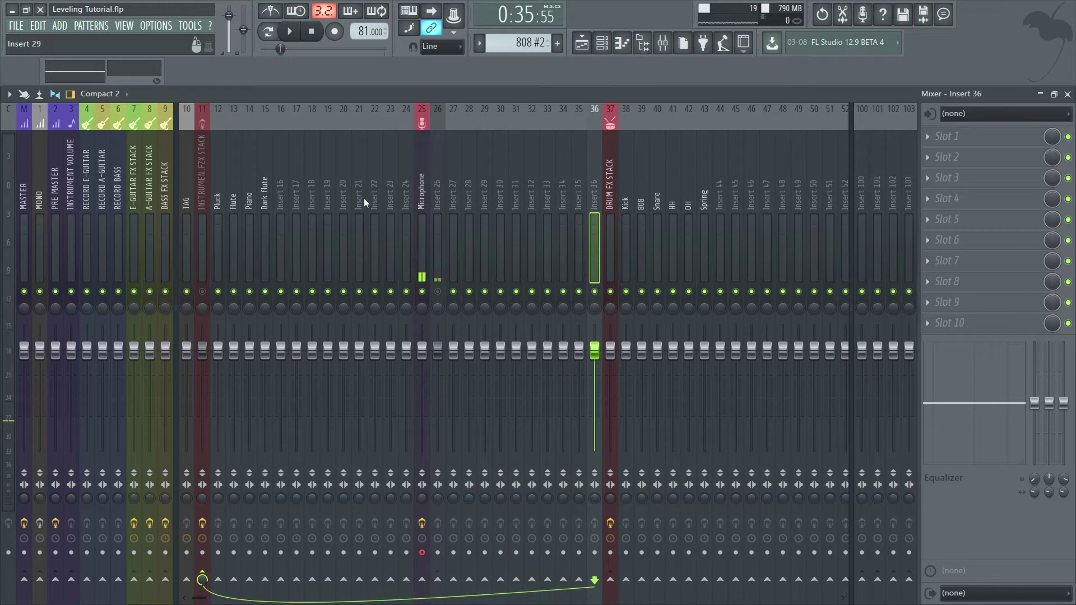
{"action": "left_click", "coordinate": [87, 196]}
{"action": "left_click", "coordinate": [133, 196]}
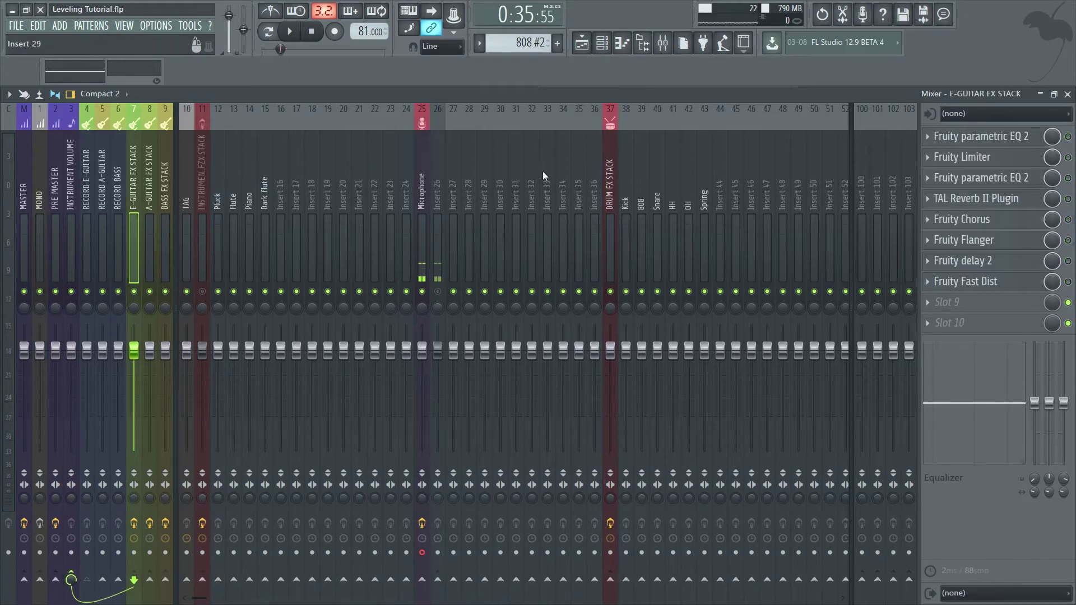
{"action": "left_click", "coordinate": [548, 194]}
{"action": "left_click", "coordinate": [343, 193]}
{"action": "left_click", "coordinate": [595, 173]}
{"action": "left_click", "coordinate": [608, 167]}
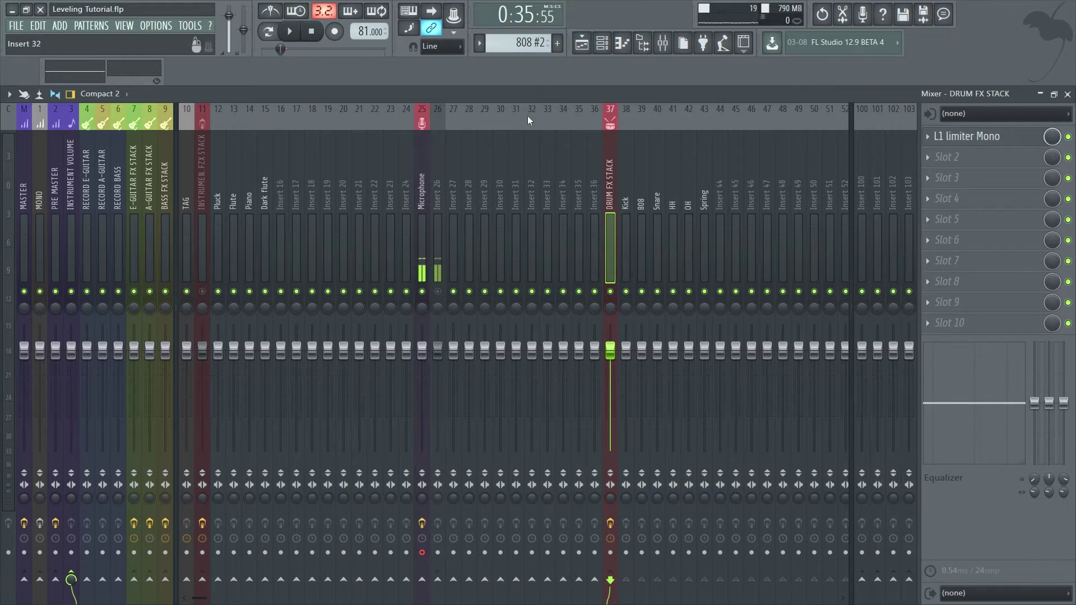
{"action": "left_click", "coordinate": [516, 177]}
{"action": "left_click", "coordinate": [485, 179]}
{"action": "left_click", "coordinate": [359, 180]}
{"action": "left_click_drag", "start_coordinate": [381, 180], "coordinate": [453, 170]}
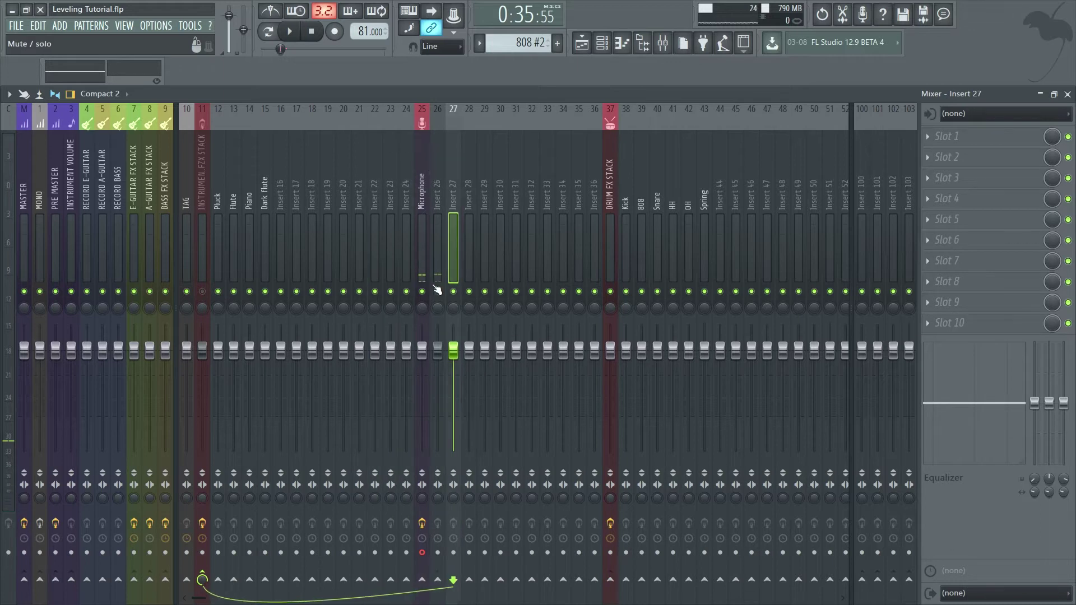
{"action": "left_click_drag", "start_coordinate": [360, 180], "coordinate": [202, 186]}
{"action": "left_click", "coordinate": [218, 184]}
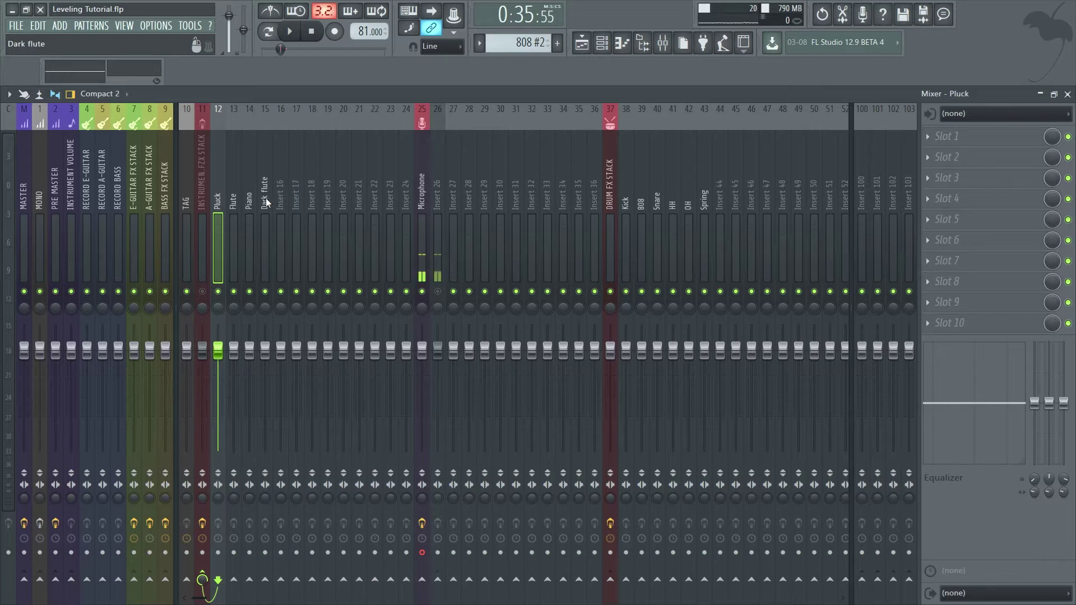
{"action": "left_click_drag", "start_coordinate": [218, 203], "coordinate": [290, 200]}
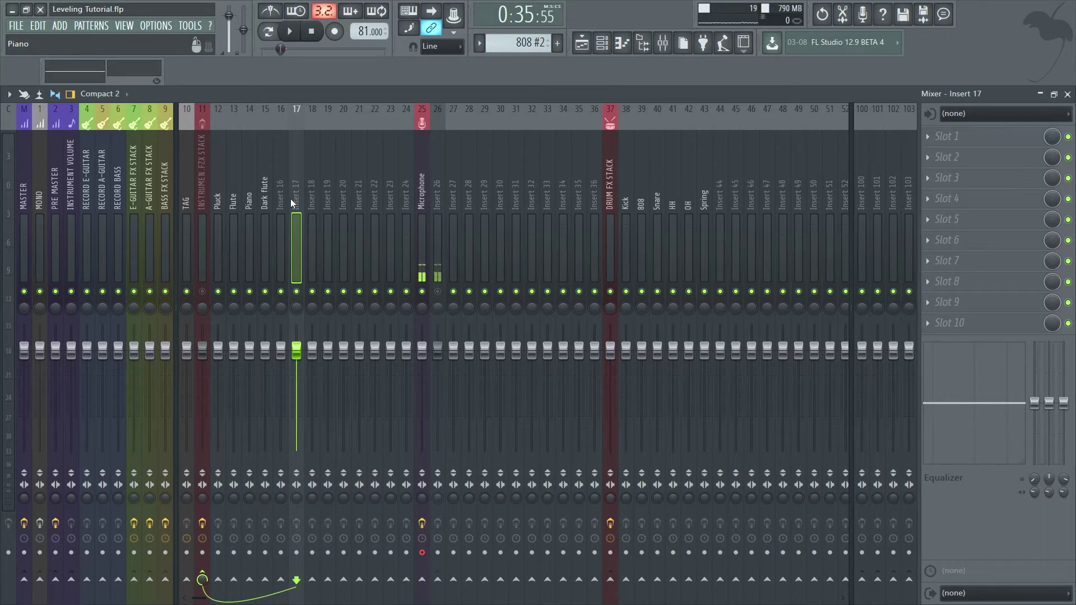
{"action": "left_click_drag", "start_coordinate": [291, 199], "coordinate": [526, 190]}
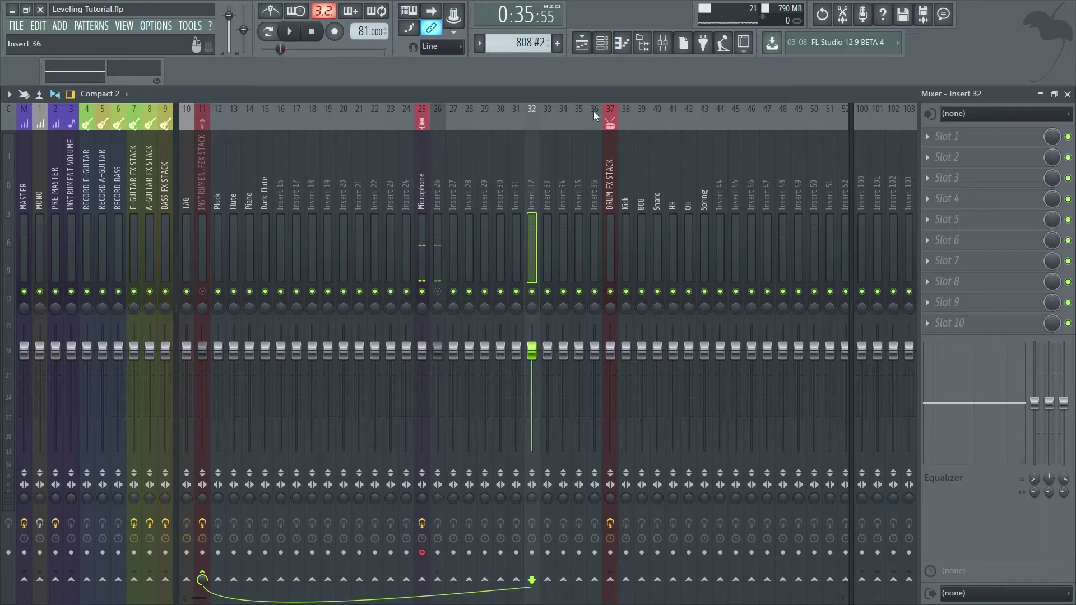
- Play the selected section and check the levels of the Kick, HH, OH and Spring mixer tracks
{"action": "left_click", "coordinate": [622, 168]}
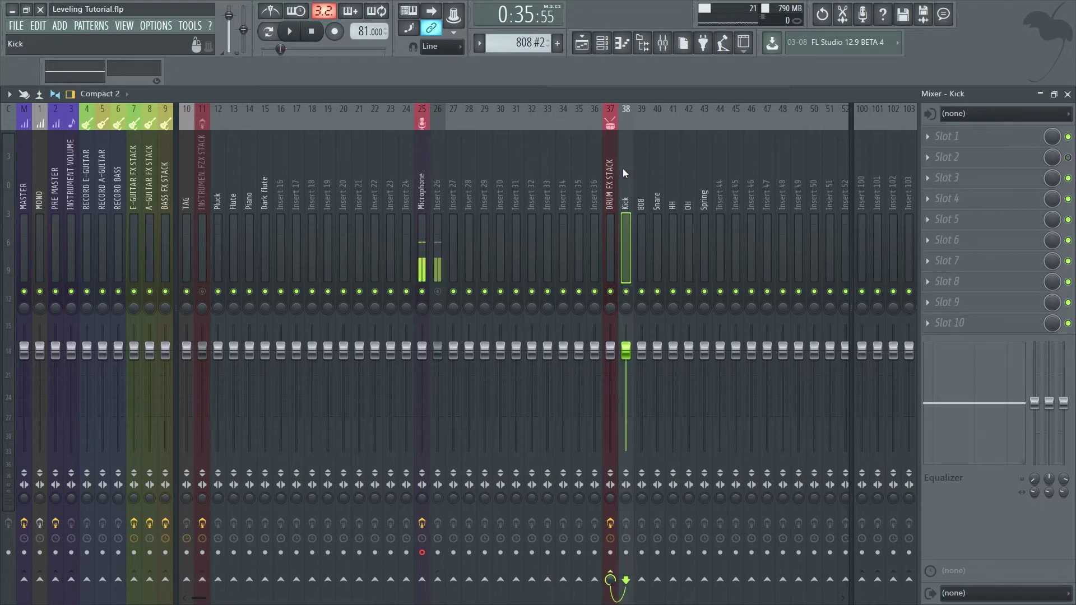
{"action": "key", "text": "space"}
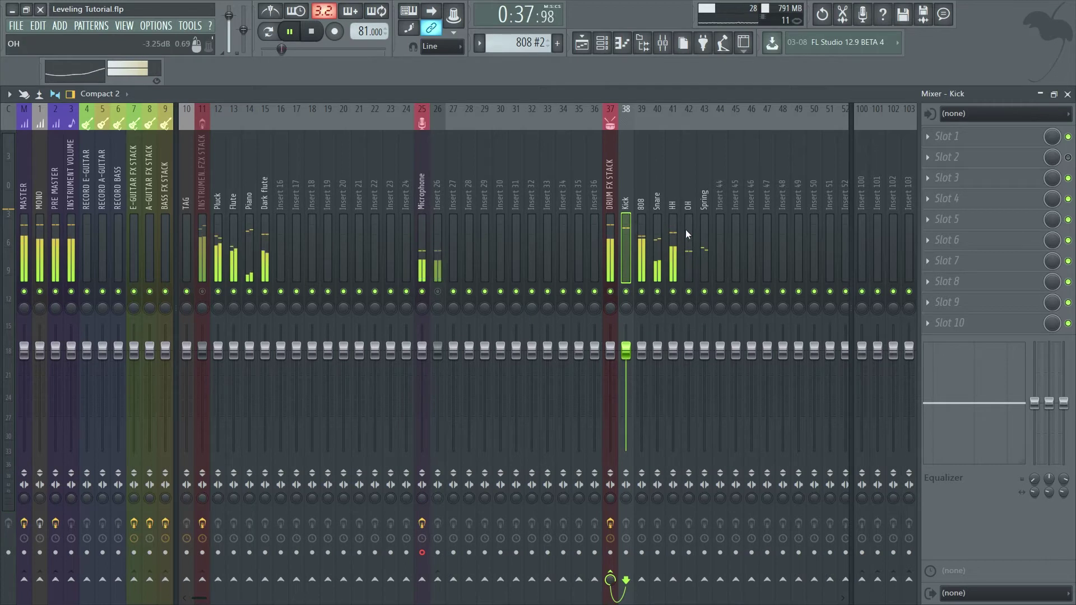
{"action": "left_click", "coordinate": [674, 174]}
{"action": "left_click", "coordinate": [689, 185]}
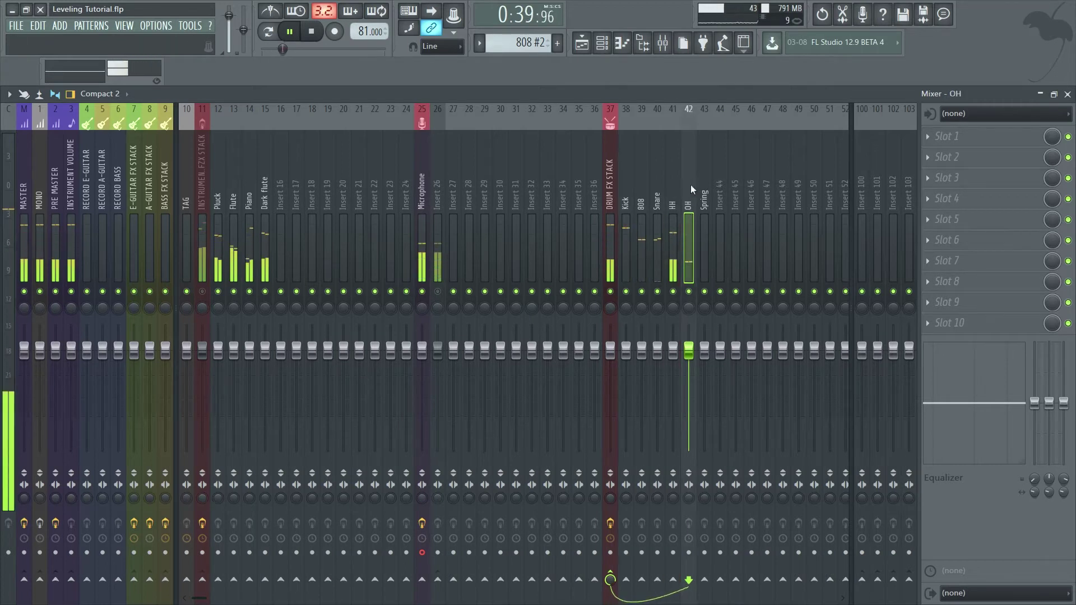
{"action": "left_click", "coordinate": [704, 202]}
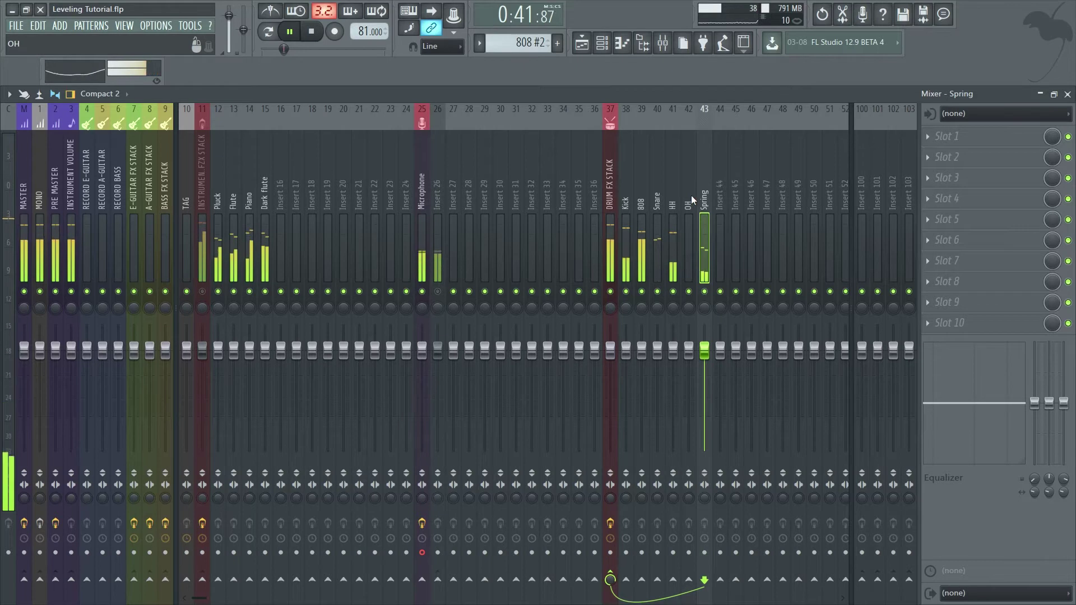
{"action": "key", "text": "space"}
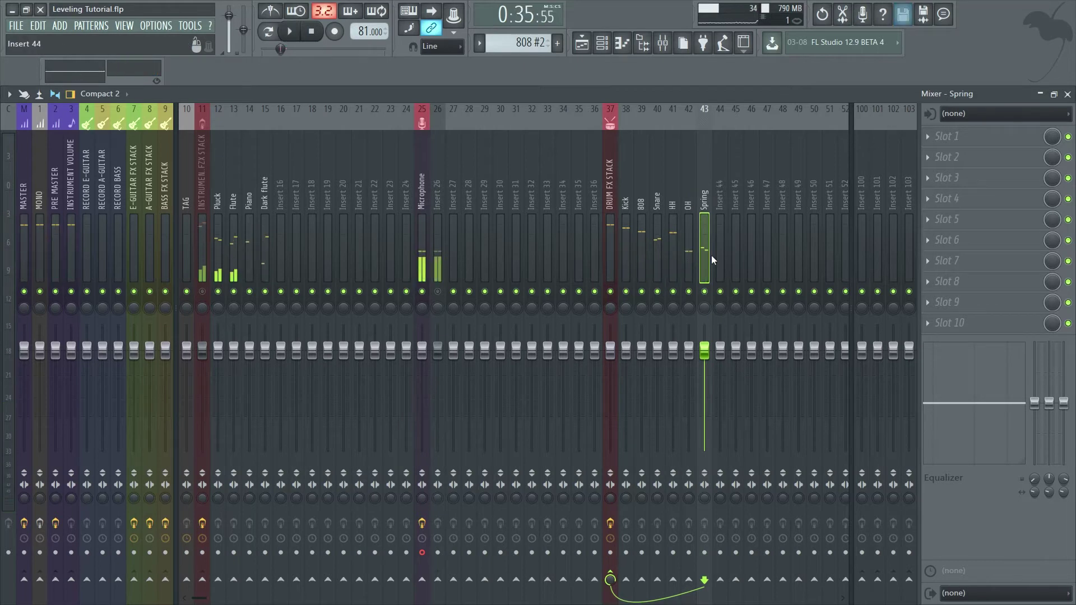
- Mute the Snare, HH, OH and Spring tracks, and play the section to hear the Kick and 808
{"action": "left_click_drag", "start_coordinate": [707, 292], "coordinate": [663, 293]}
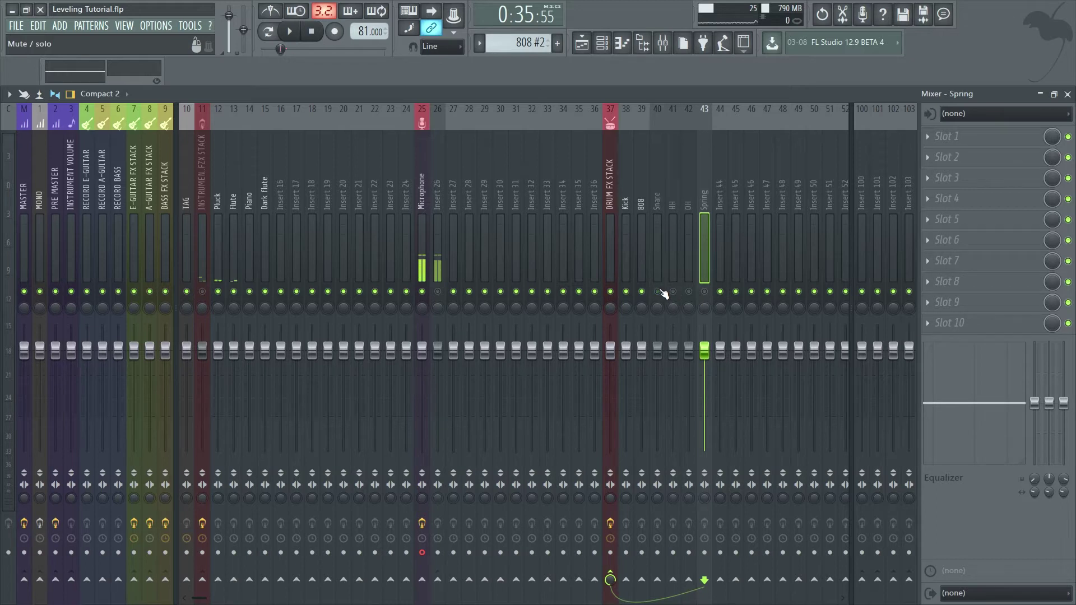
{"action": "left_click", "coordinate": [627, 185]}
{"action": "key", "text": "space"}
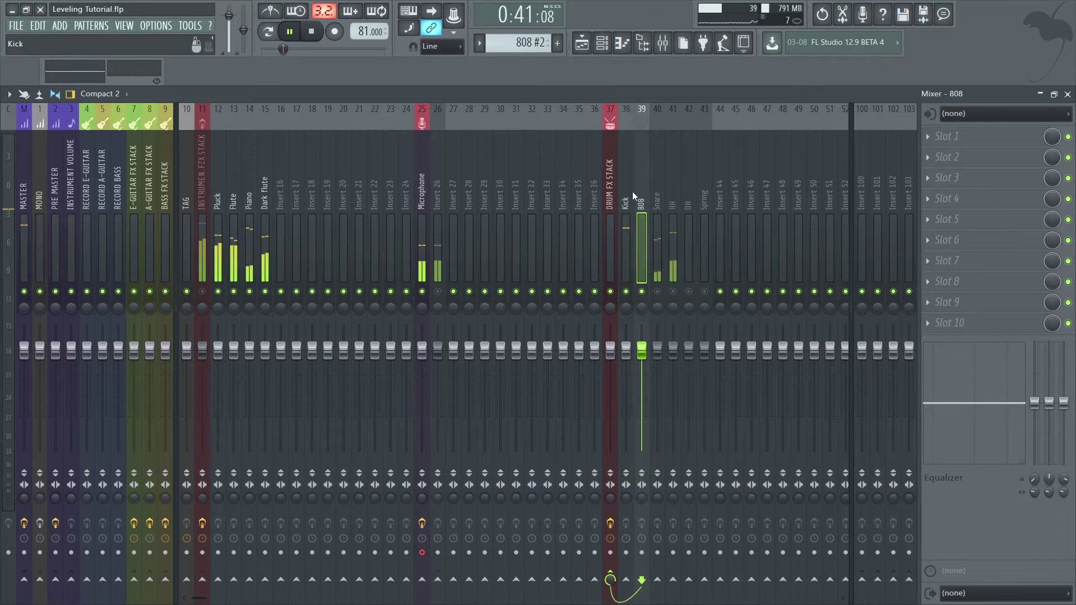
{"action": "key", "text": "space"}
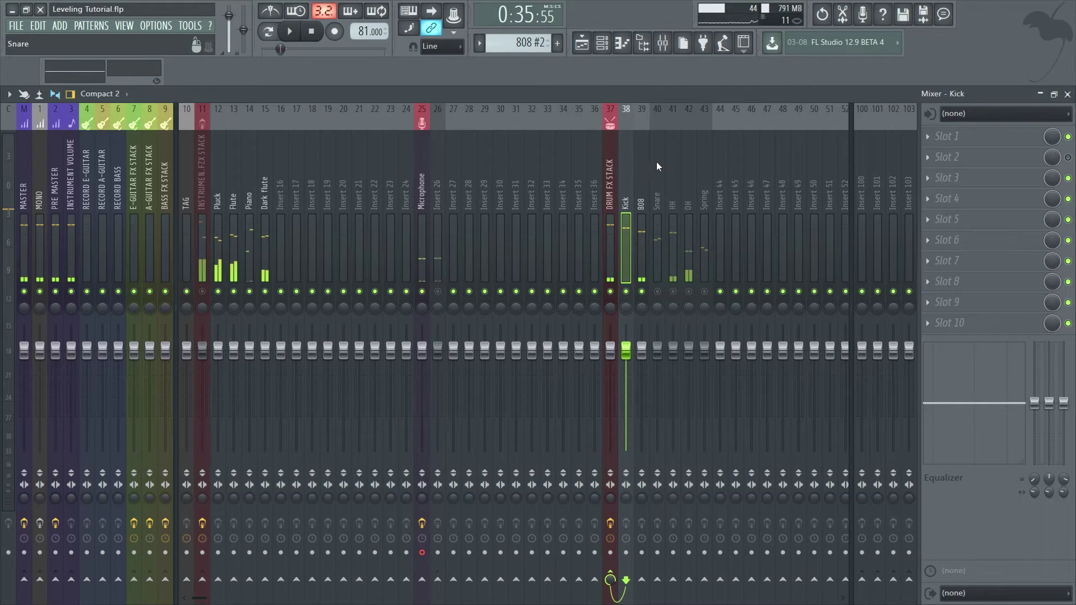
- Select the Snare mixer track and unmute it
{"action": "left_click", "coordinate": [658, 185]}
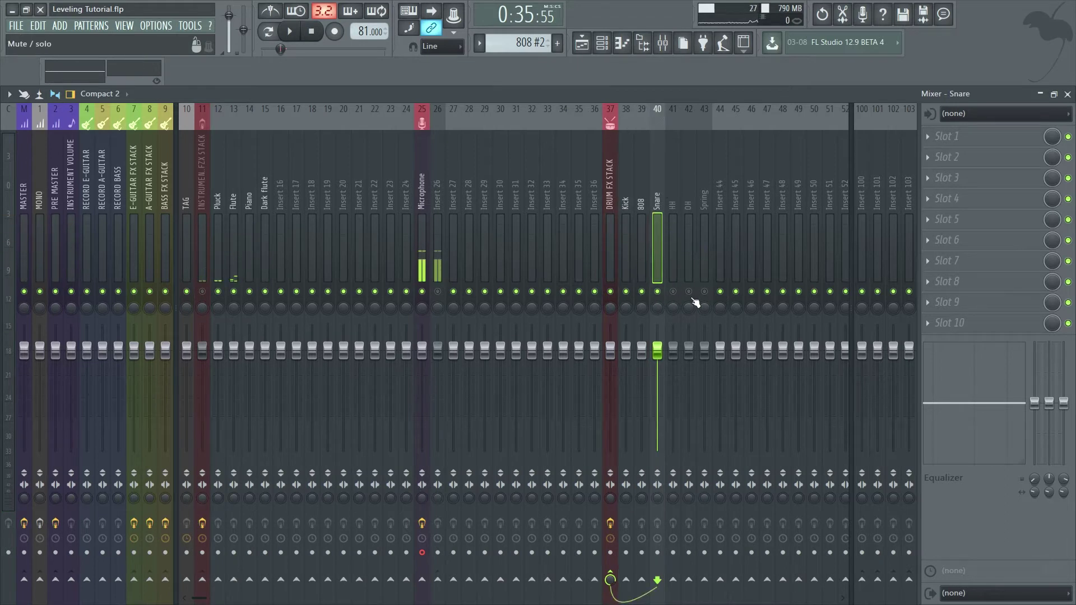
{"action": "left_click", "coordinate": [658, 292]}
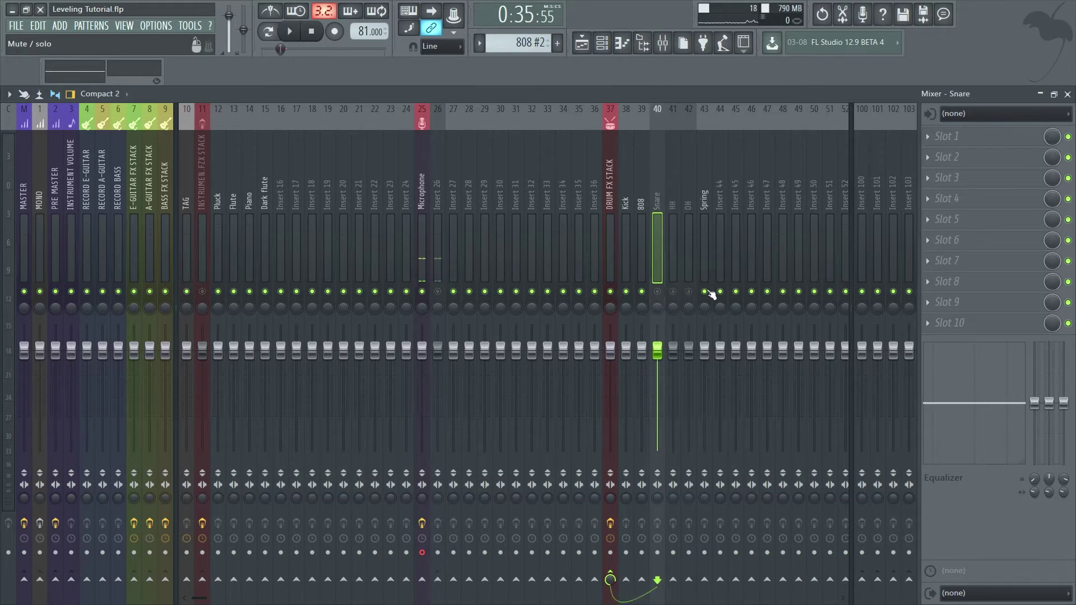
{"action": "left_click", "coordinate": [659, 291]}
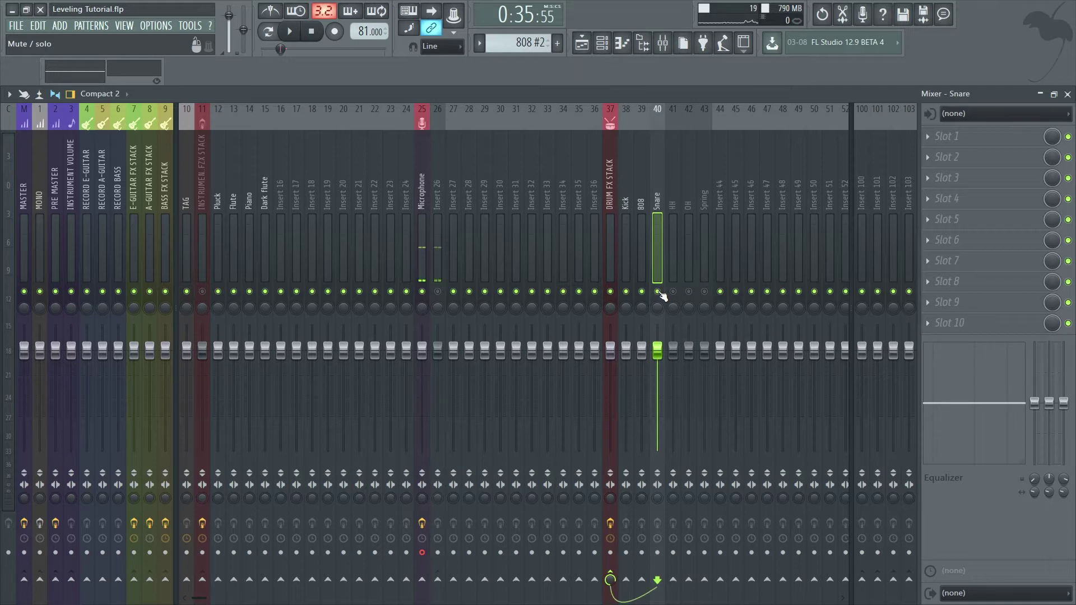
- Lower the Snare track's volume fader to -5.4 dB while the section plays
{"action": "key", "text": "space"}
{"action": "left_click_drag", "start_coordinate": [658, 350], "coordinate": [658, 364]}
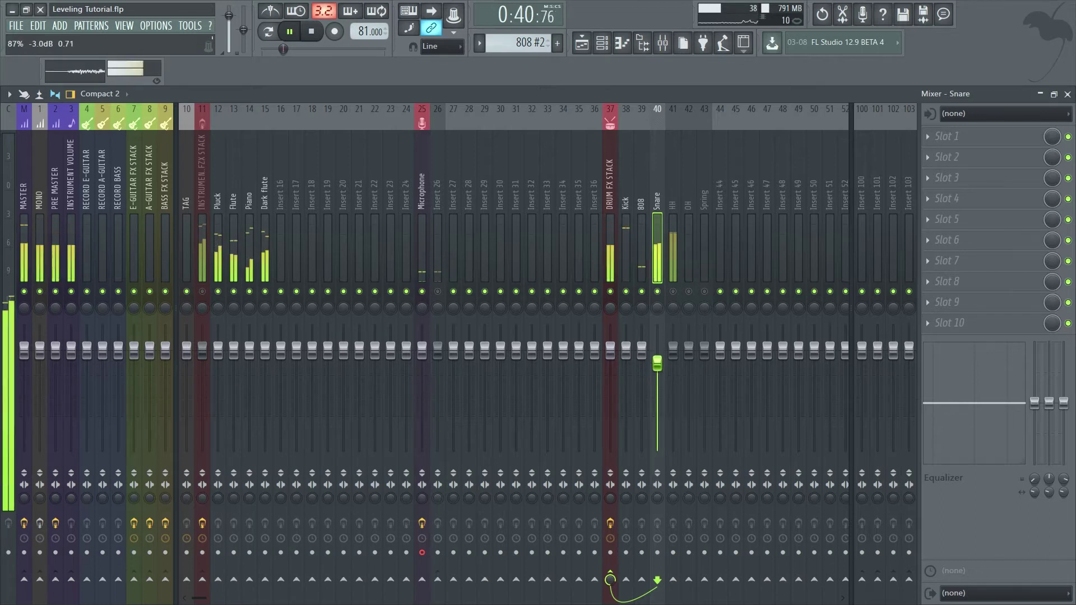
{"action": "left_click_drag", "start_coordinate": [657, 364], "coordinate": [657, 372]}
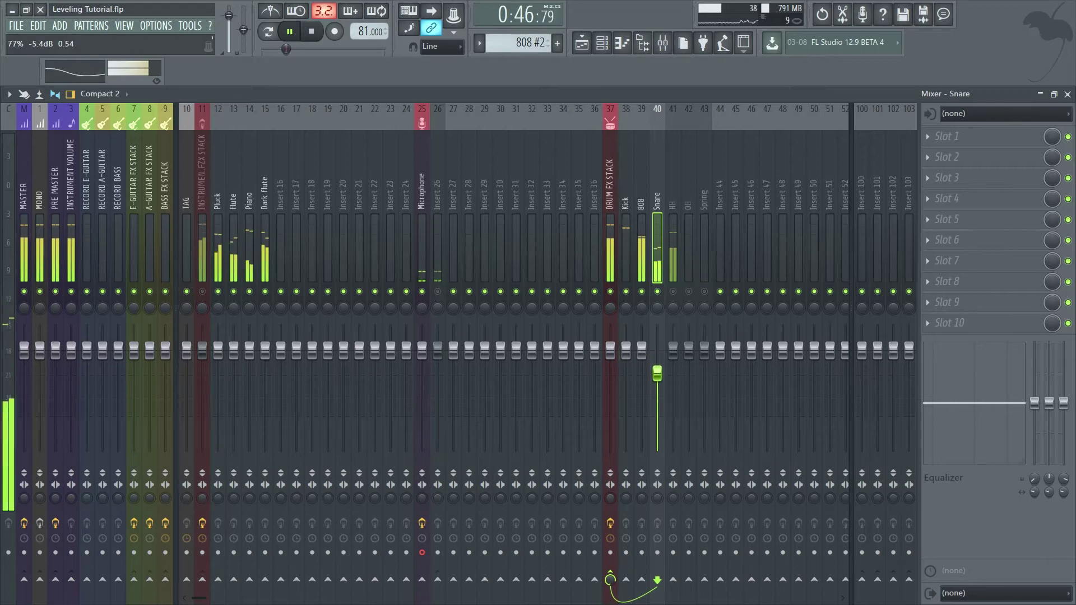
- Pull the Snare track's fader to its minimum, and with the section playing raise it by ear to sit under the Kick and 808
{"action": "key", "text": "space"}
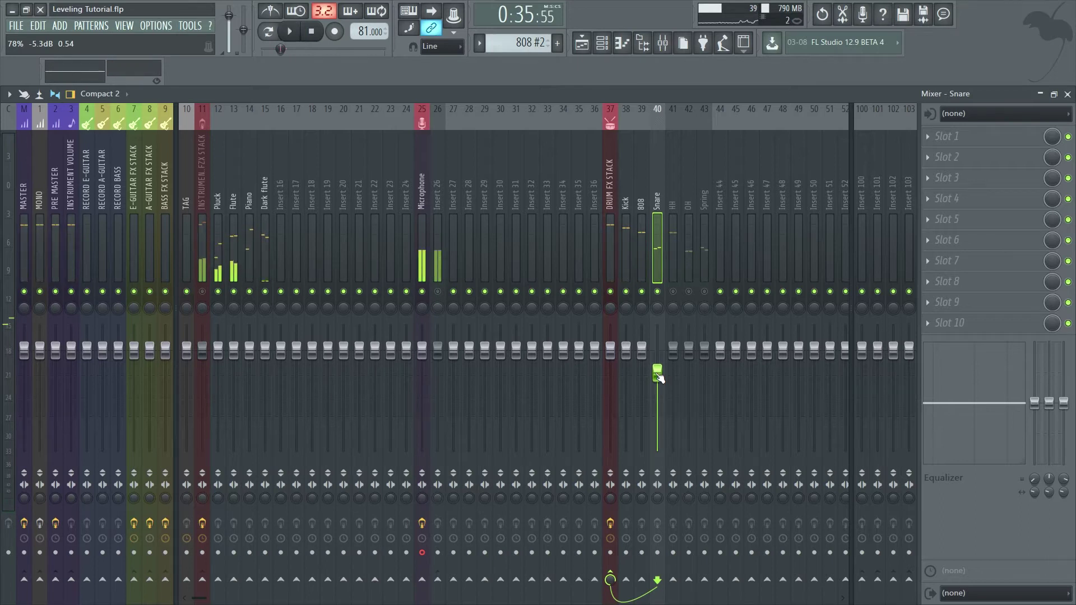
{"action": "left_click_drag", "start_coordinate": [657, 372], "coordinate": [657, 451]}
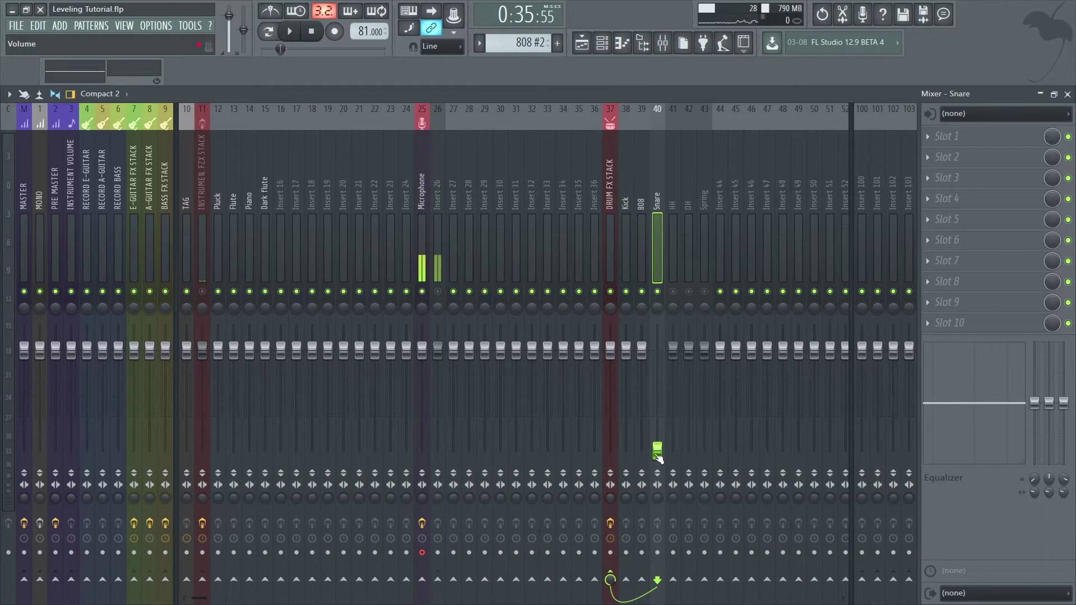
{"action": "key", "text": "space"}
{"action": "left_click_drag", "start_coordinate": [658, 452], "coordinate": [663, 372]}
{"action": "key", "text": "space"}
{"action": "key", "text": "space"}
{"action": "key", "text": "space"}
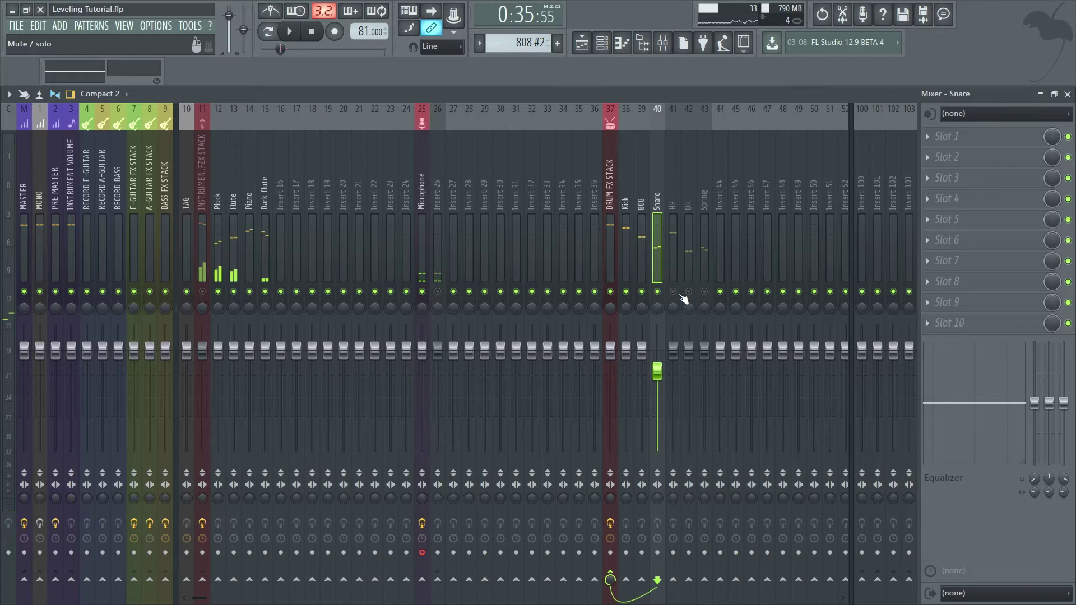
- Unmute the HH track and lower its volume fader to -8.7 dB while the section plays
{"action": "left_click", "coordinate": [674, 292]}
{"action": "key", "text": "space"}
{"action": "left_click_drag", "start_coordinate": [674, 352], "coordinate": [674, 386]}
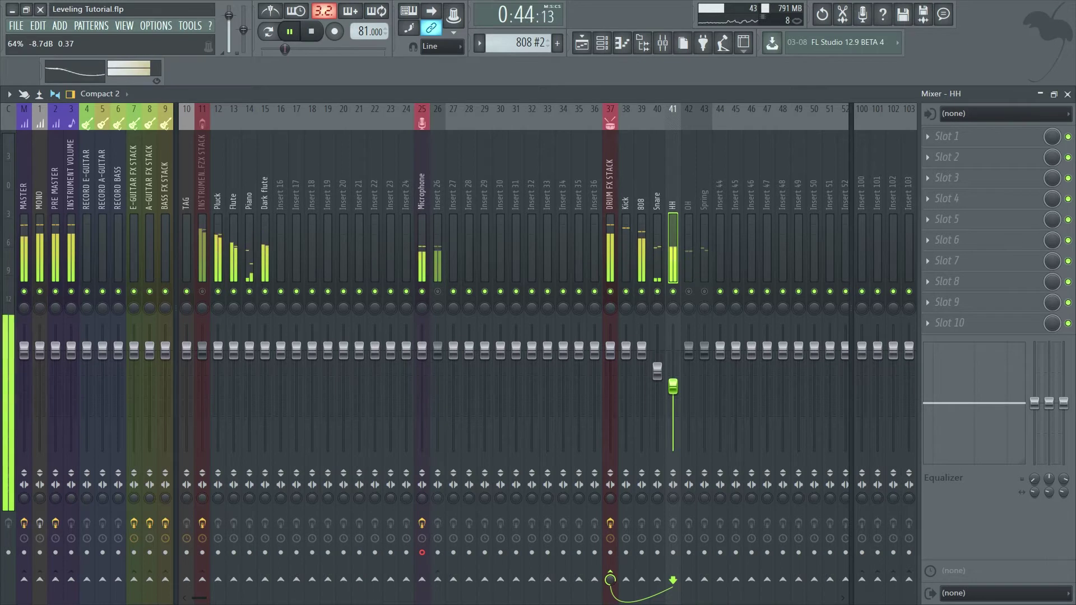
- Lower the HH track's volume fader slightly further in small moves, balancing it by ear against the Snare
{"action": "left_click_drag", "start_coordinate": [673, 387], "coordinate": [673, 391]}
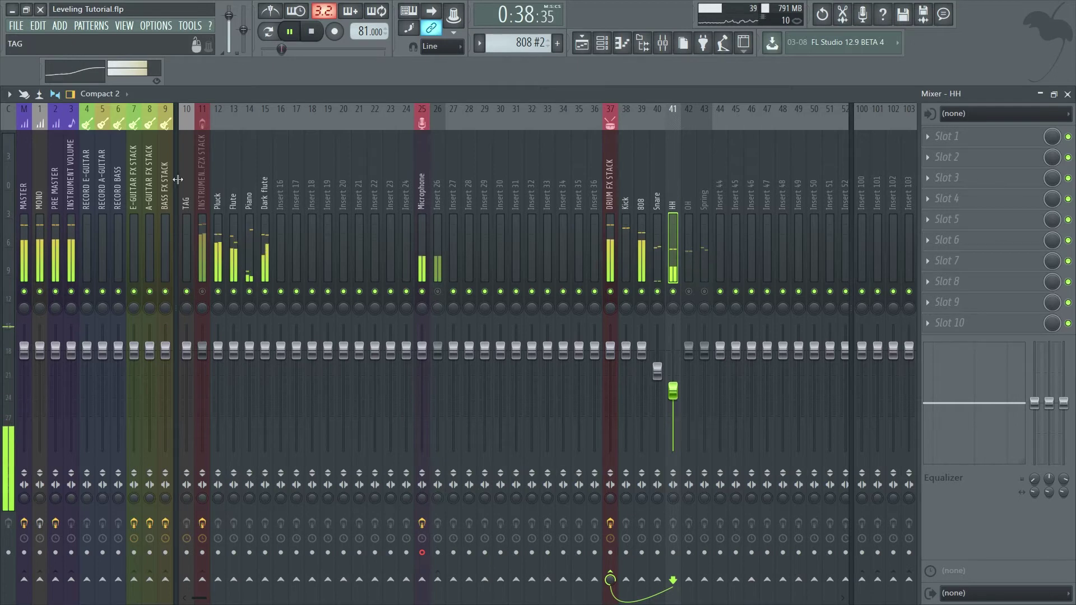
{"action": "left_click_drag", "start_coordinate": [678, 391], "coordinate": [680, 398]}
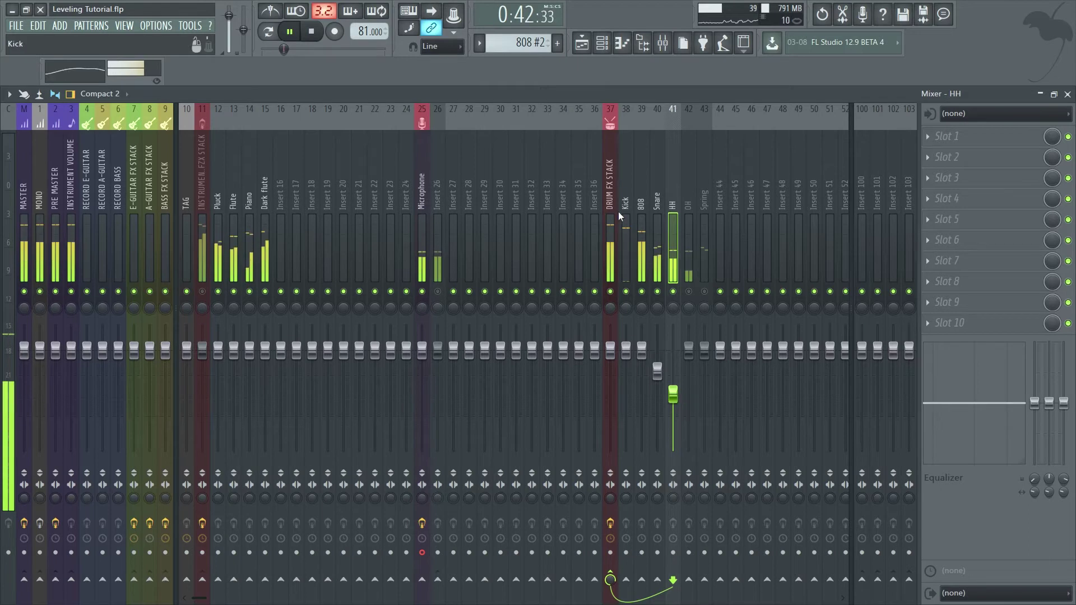
{"action": "left_click", "coordinate": [660, 191]}
{"action": "left_click", "coordinate": [671, 195]}
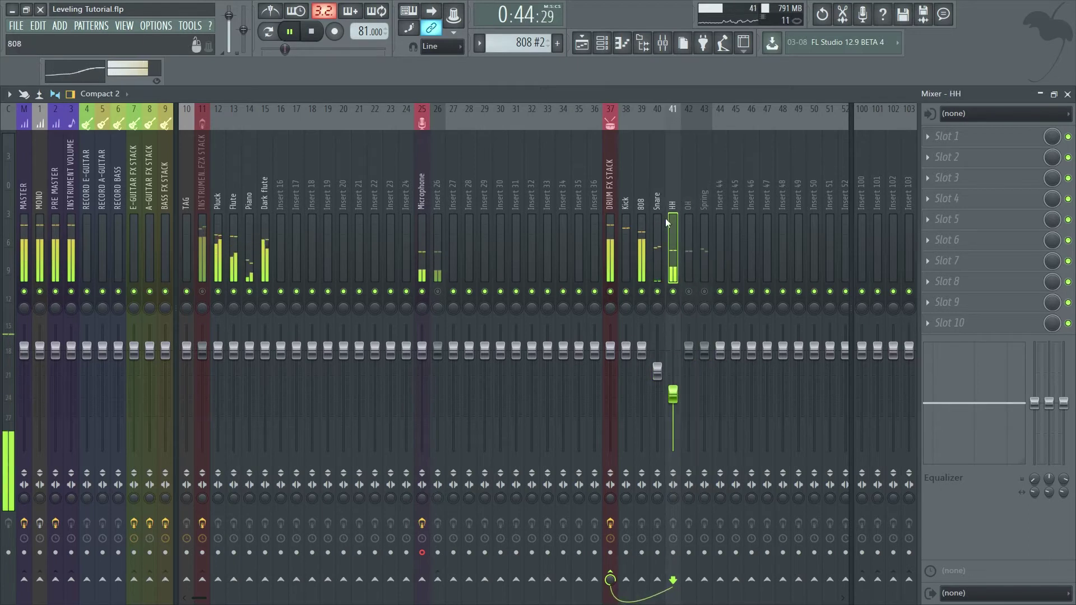
{"action": "left_click", "coordinate": [705, 197]}
{"action": "left_click", "coordinate": [674, 202]}
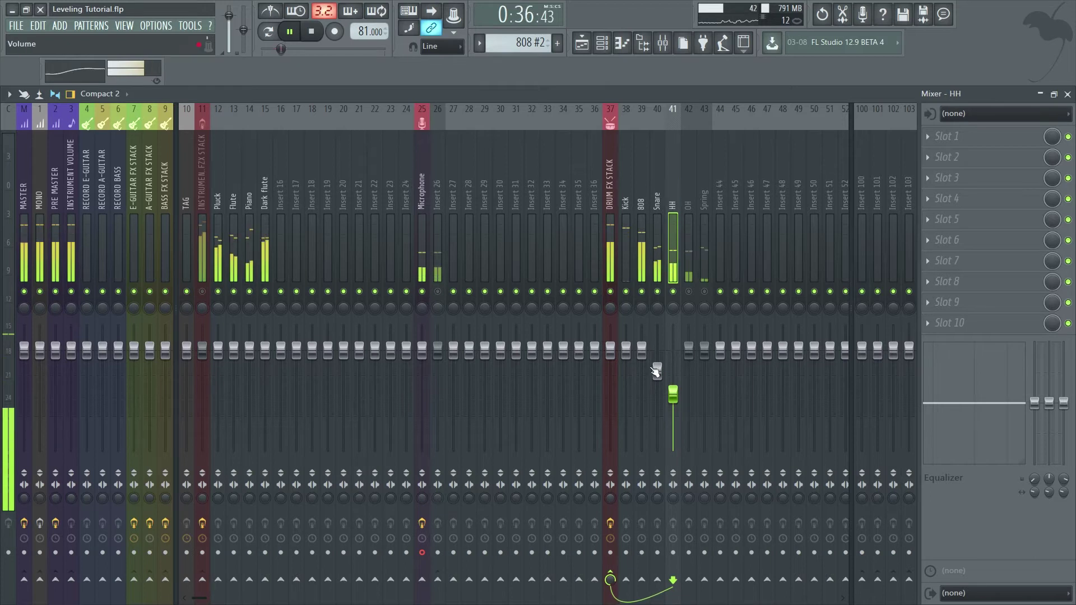
{"action": "left_click_drag", "start_coordinate": [673, 394], "coordinate": [673, 397]}
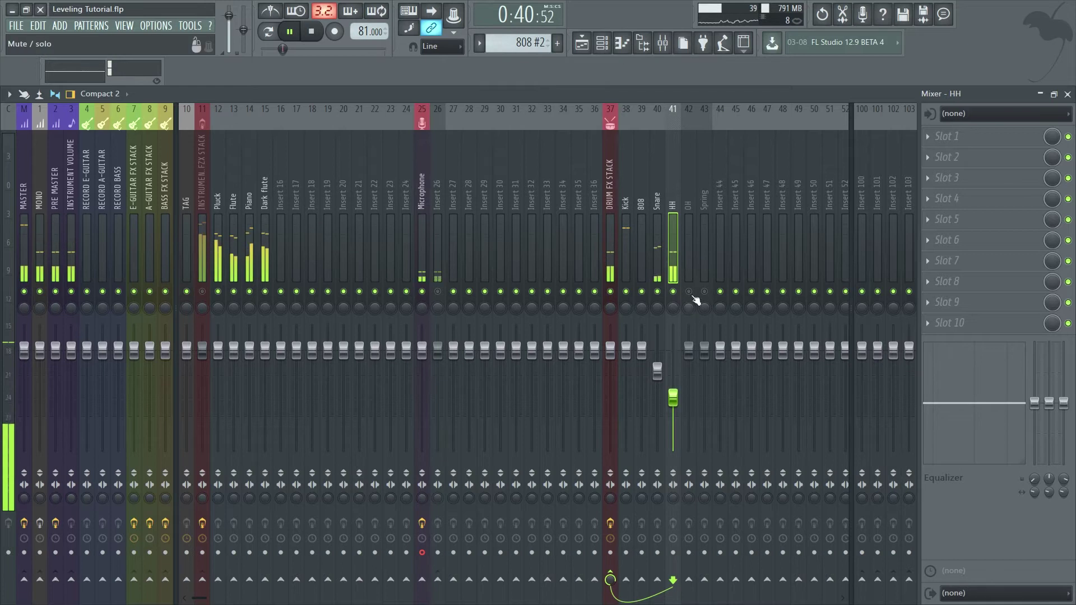
- Unmute the OH track, restart the section and lower the OH fader to between the Snare and HH fader levels
{"action": "key", "text": "space"}
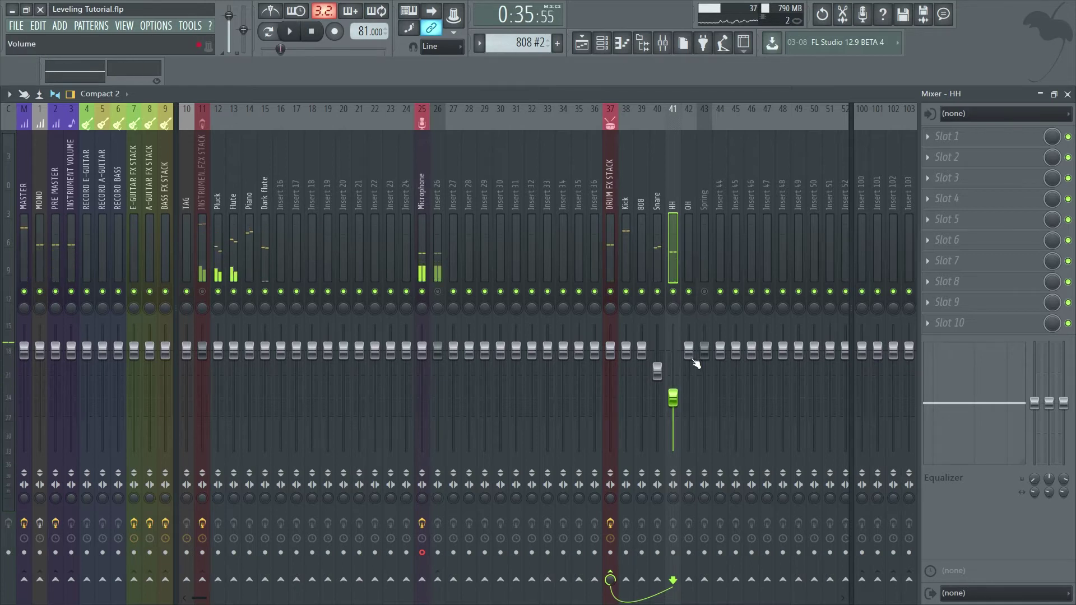
{"action": "key", "text": "space"}
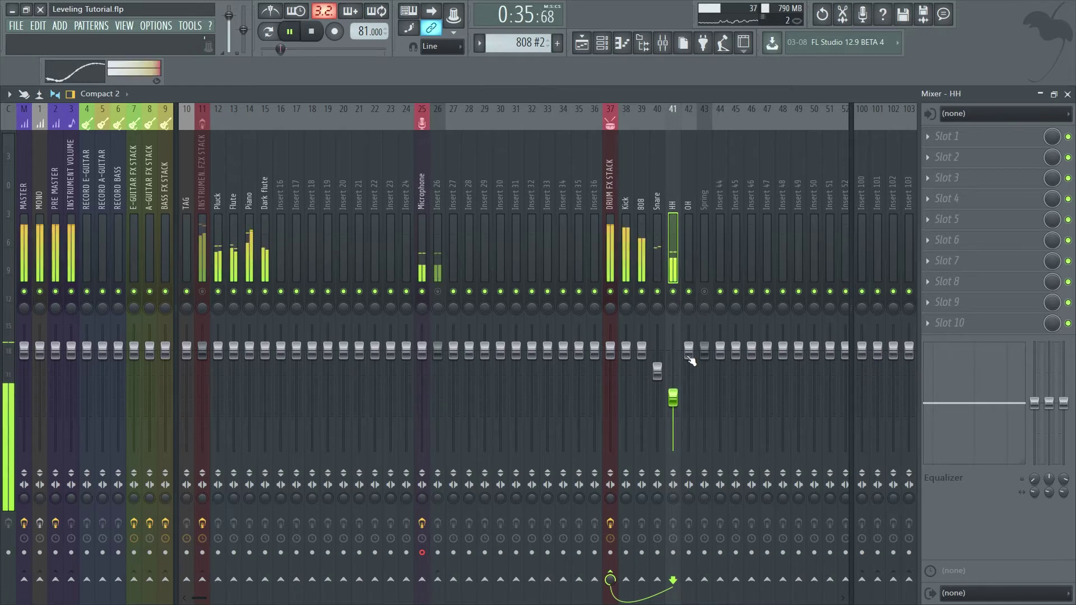
{"action": "left_click_drag", "start_coordinate": [689, 353], "coordinate": [690, 389]}
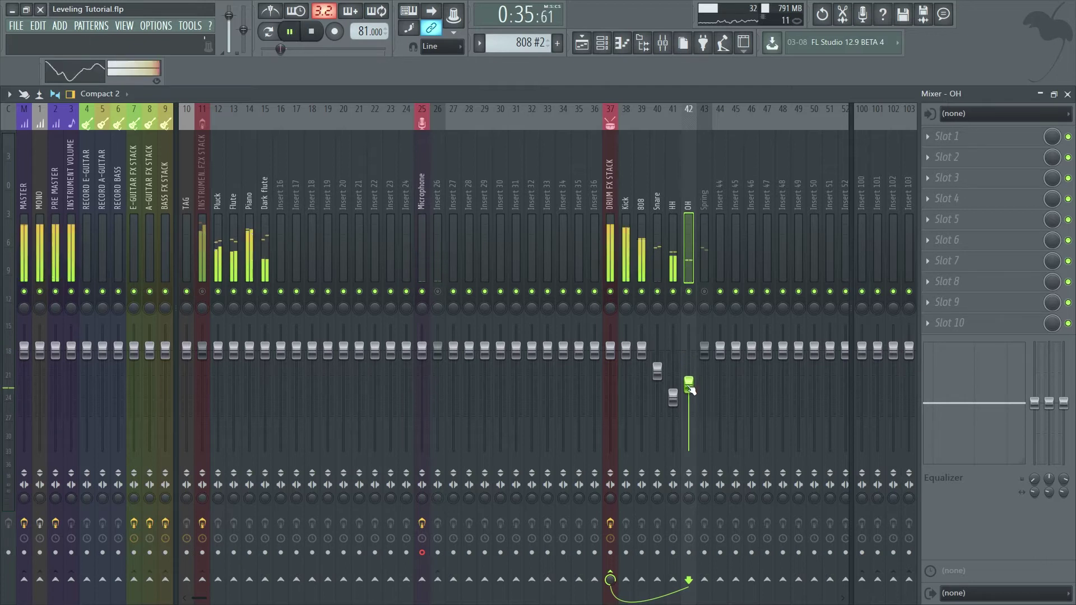
- Unmute the Spring track, lower its fader to just above the OH fader level, and replay the section to check the drum balance
{"action": "left_click", "coordinate": [705, 293]}
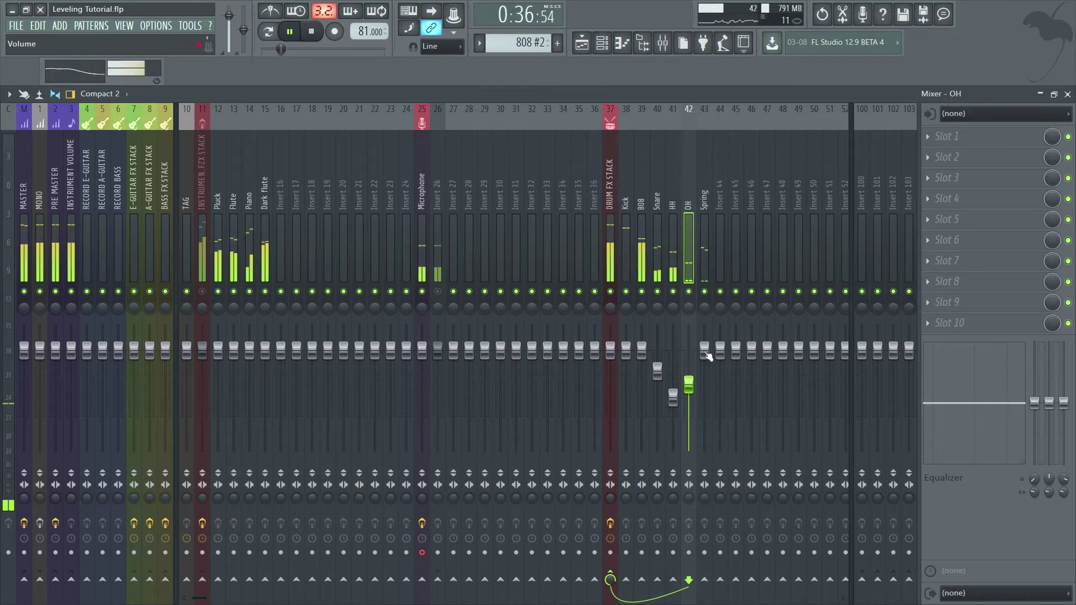
{"action": "left_click_drag", "start_coordinate": [704, 350], "coordinate": [704, 378]}
{"action": "key", "text": "space"}
{"action": "key", "text": "space"}
{"action": "key", "text": "space"}
{"action": "key", "text": "space"}
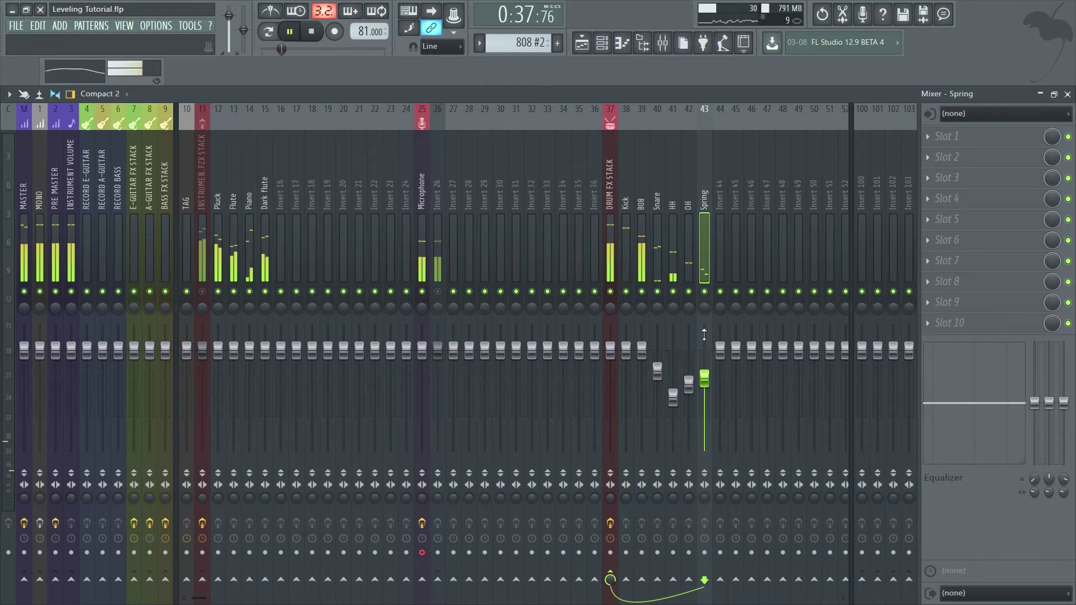
{"action": "key", "text": "space"}
{"action": "left_click", "coordinate": [712, 170]}
{"action": "left_click", "coordinate": [704, 203]}
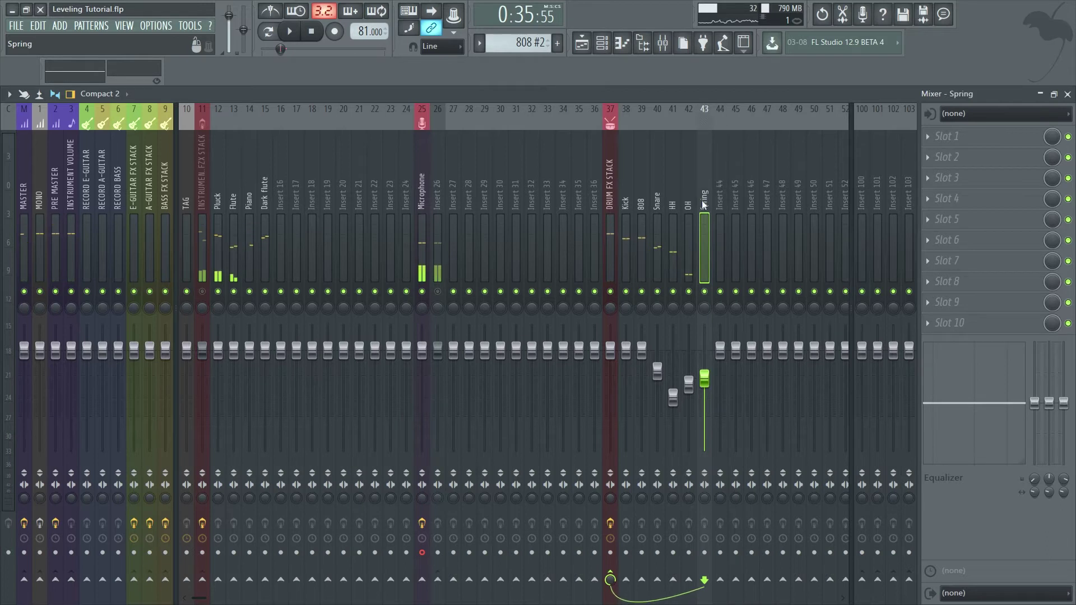
{"action": "left_click_drag", "start_coordinate": [705, 205], "coordinate": [679, 210]}
{"action": "left_click_drag", "start_coordinate": [612, 202], "coordinate": [704, 218]}
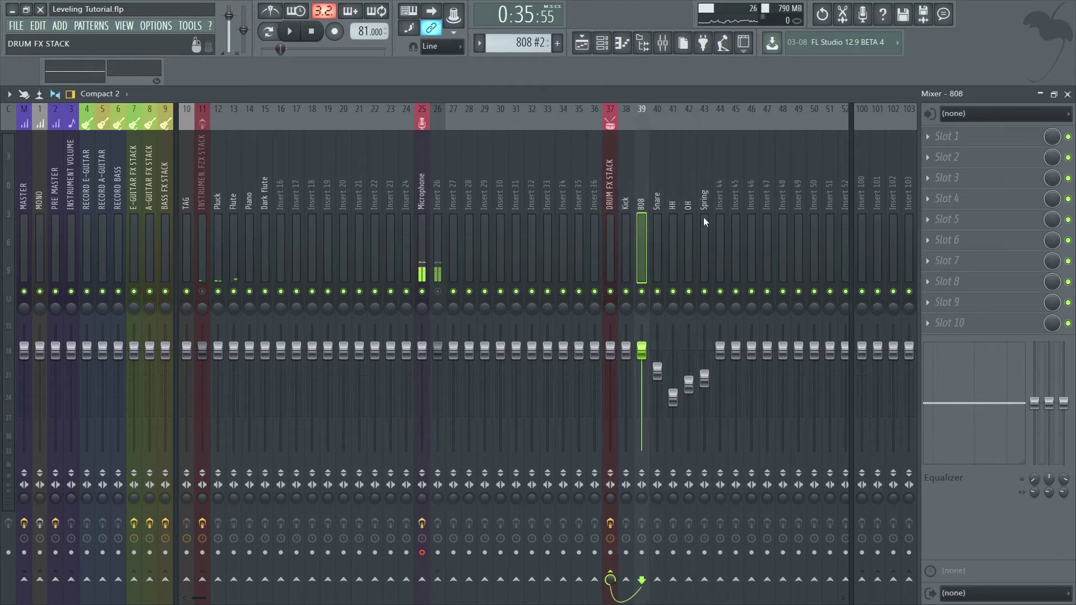
{"action": "left_click", "coordinate": [651, 206]}
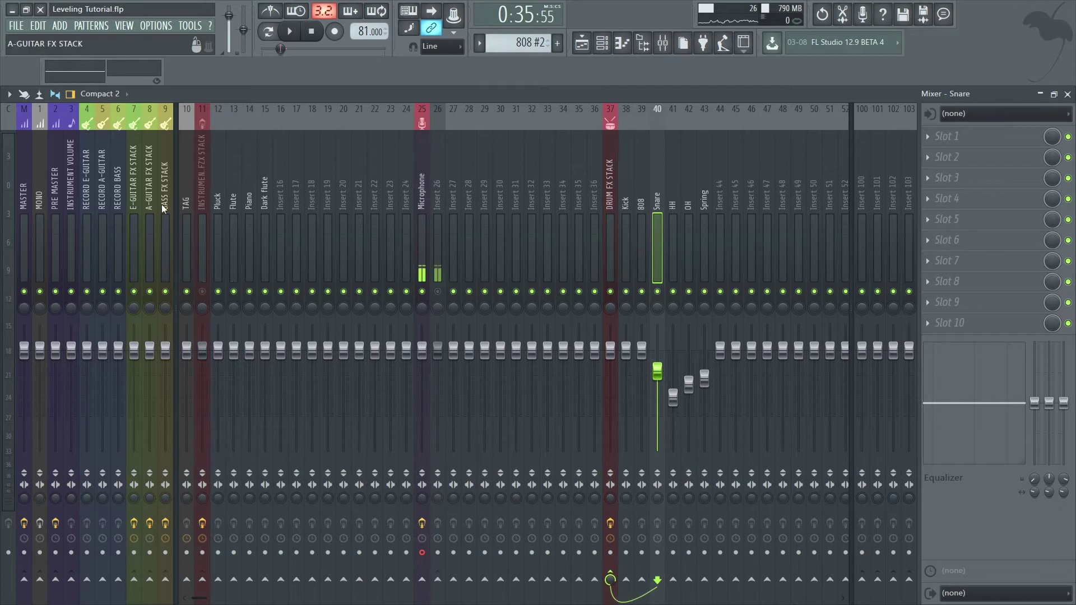
{"action": "left_click", "coordinate": [619, 190]}
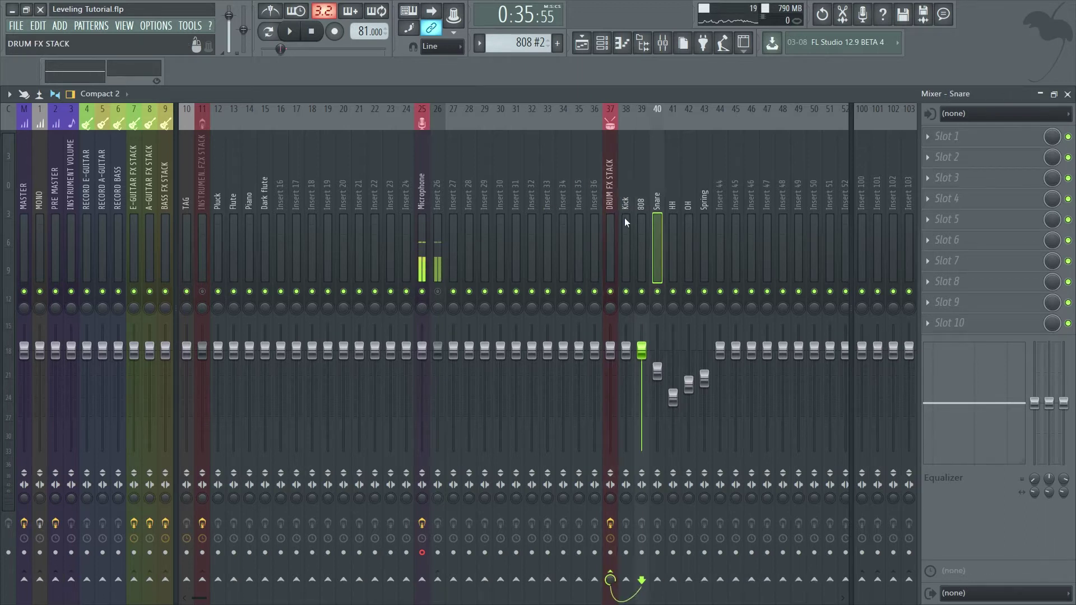
{"action": "left_click", "coordinate": [611, 212]}
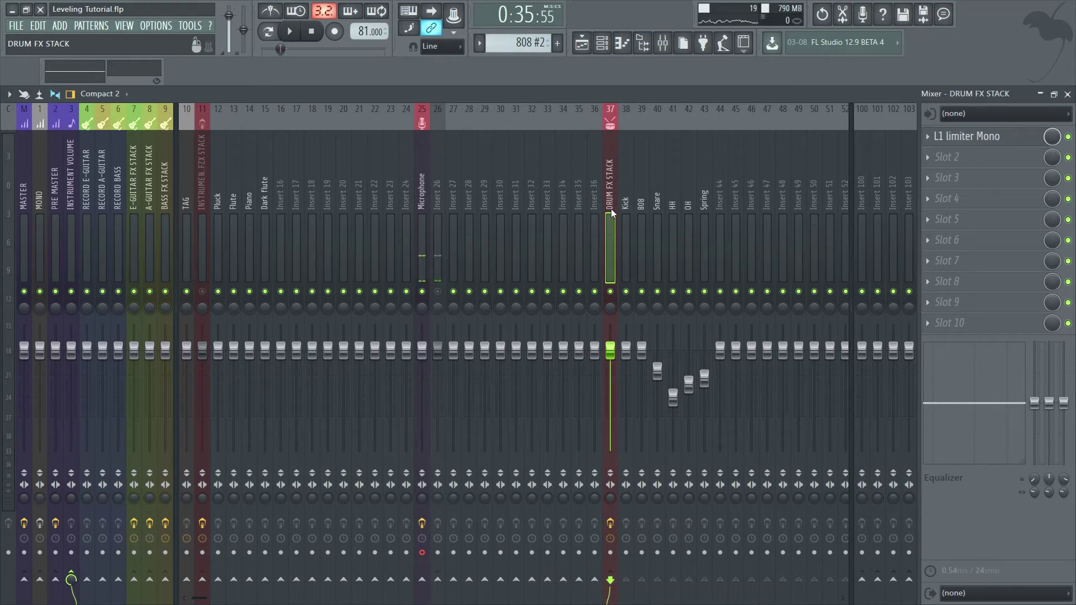
{"action": "scroll", "coordinate": [628, 173], "scroll_direction": "down", "scroll_amount": 3}
{"action": "scroll", "coordinate": [621, 179], "scroll_direction": "up", "scroll_amount": 3}
{"action": "left_click", "coordinate": [673, 187]}
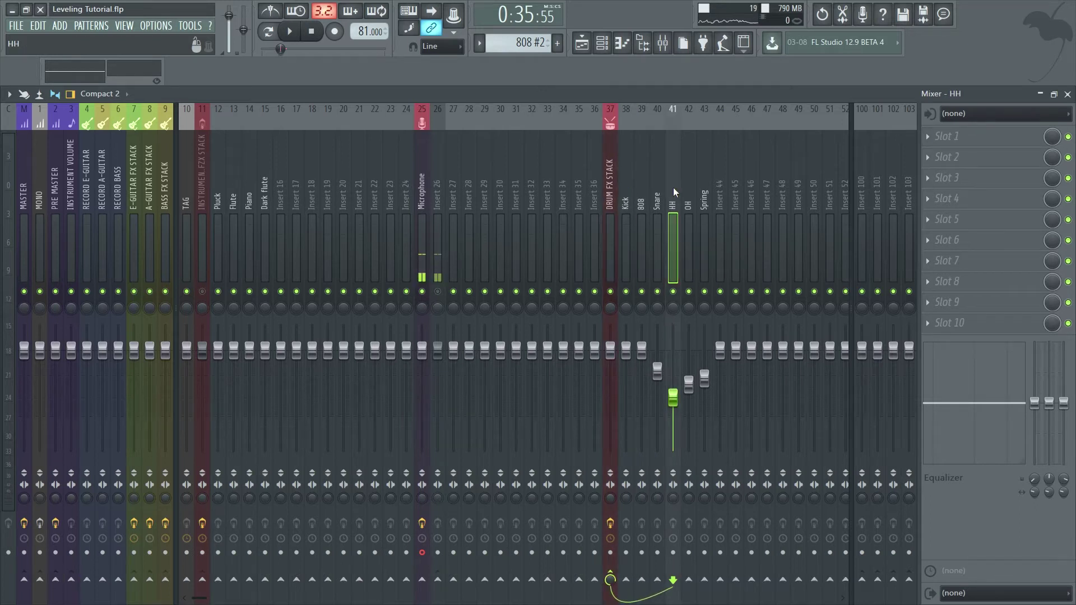
{"action": "left_click", "coordinate": [648, 187]}
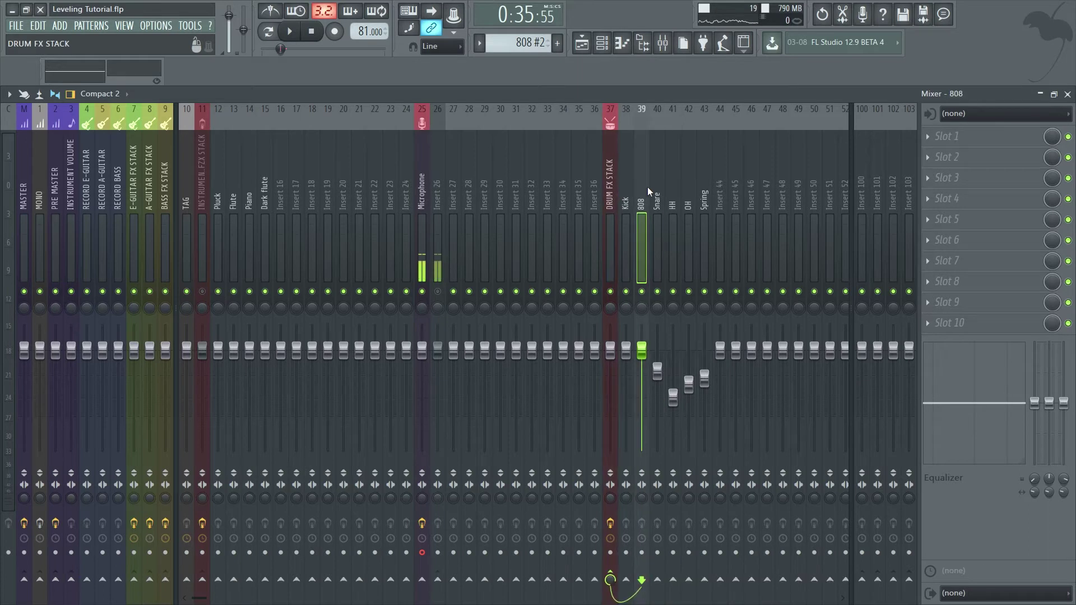
{"action": "left_click", "coordinate": [621, 187]}
{"action": "left_click", "coordinate": [611, 191]}
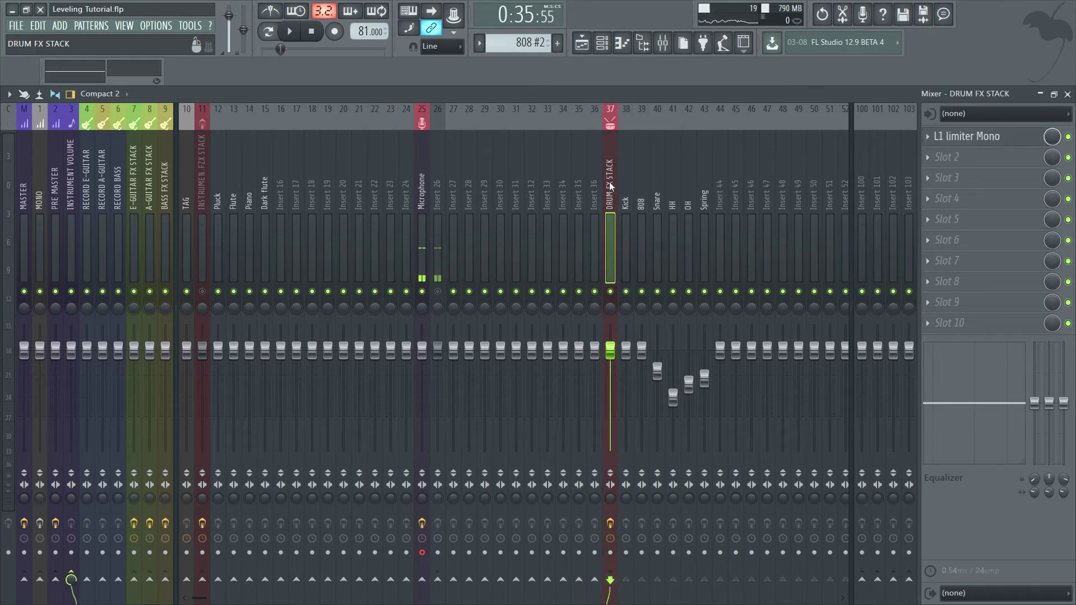
{"action": "left_click_drag", "start_coordinate": [610, 182], "coordinate": [706, 184]}
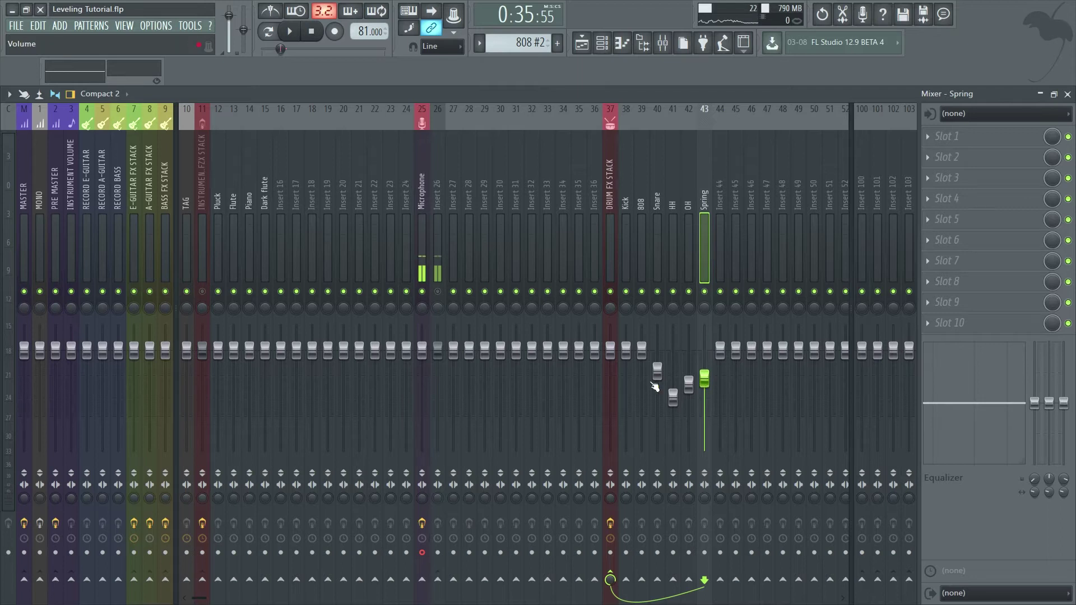
{"action": "left_click_drag", "start_coordinate": [722, 193], "coordinate": [548, 193]}
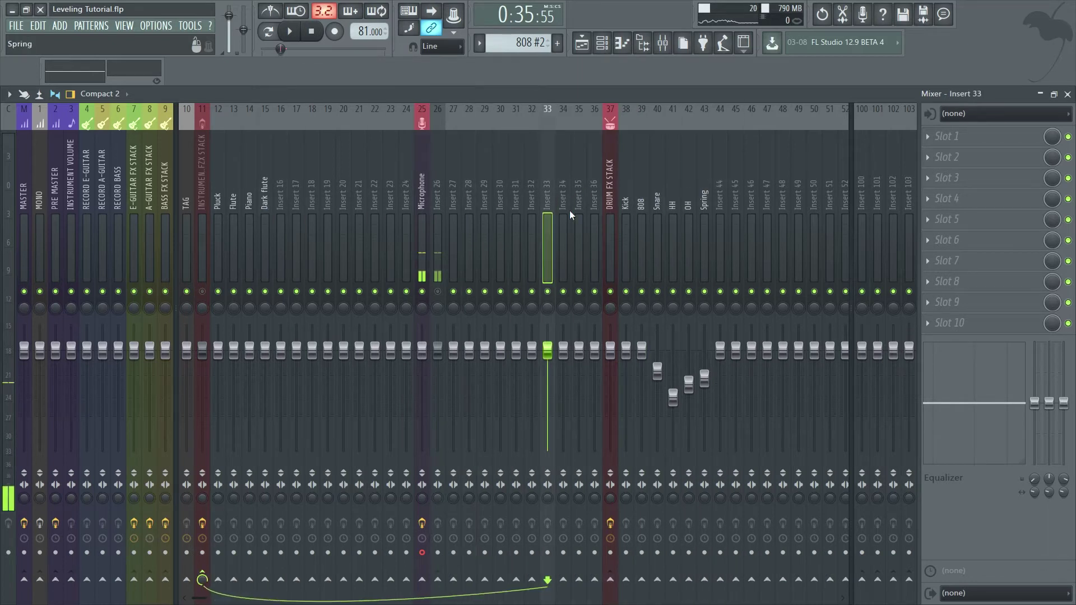
- Mute the DRUM FX STACK track, then unmute and select the INSTRUMENT FZX STACK track
{"action": "left_click", "coordinate": [610, 292]}
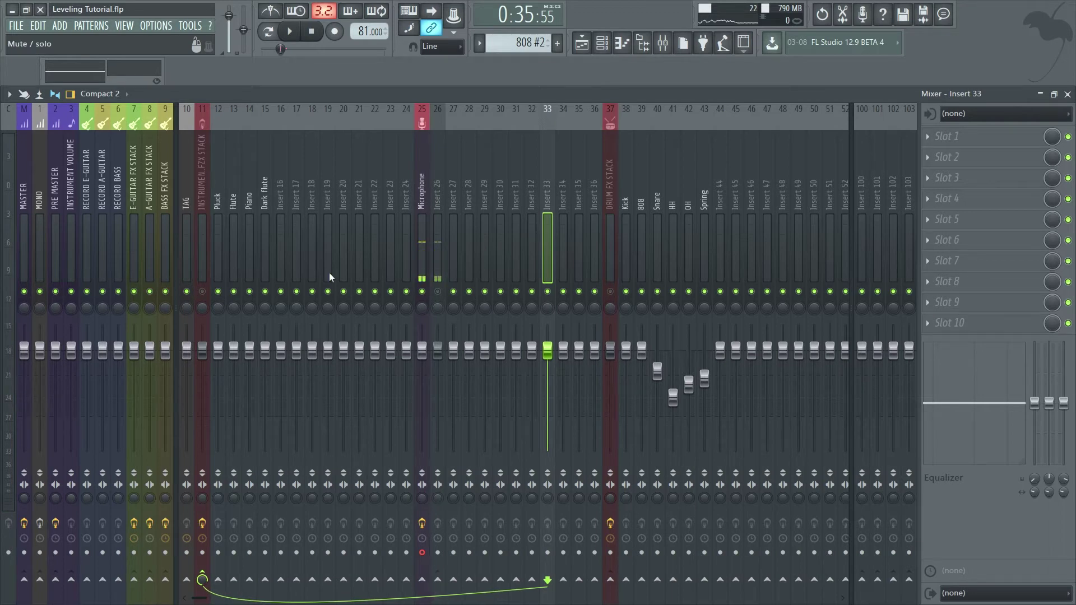
{"action": "left_click", "coordinate": [203, 292]}
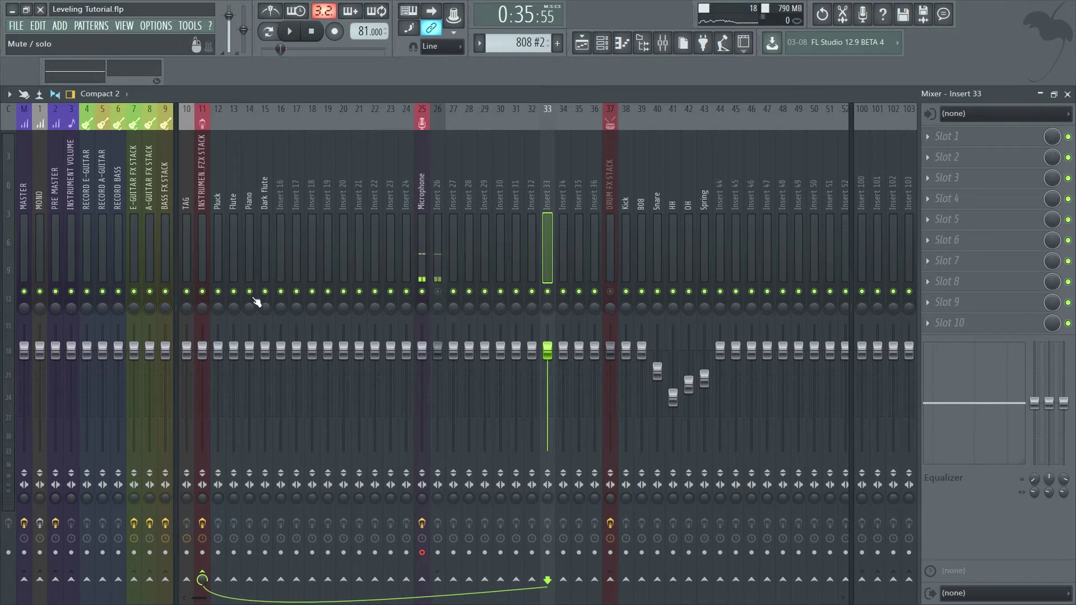
{"action": "left_click_drag", "start_coordinate": [284, 152], "coordinate": [202, 216]}
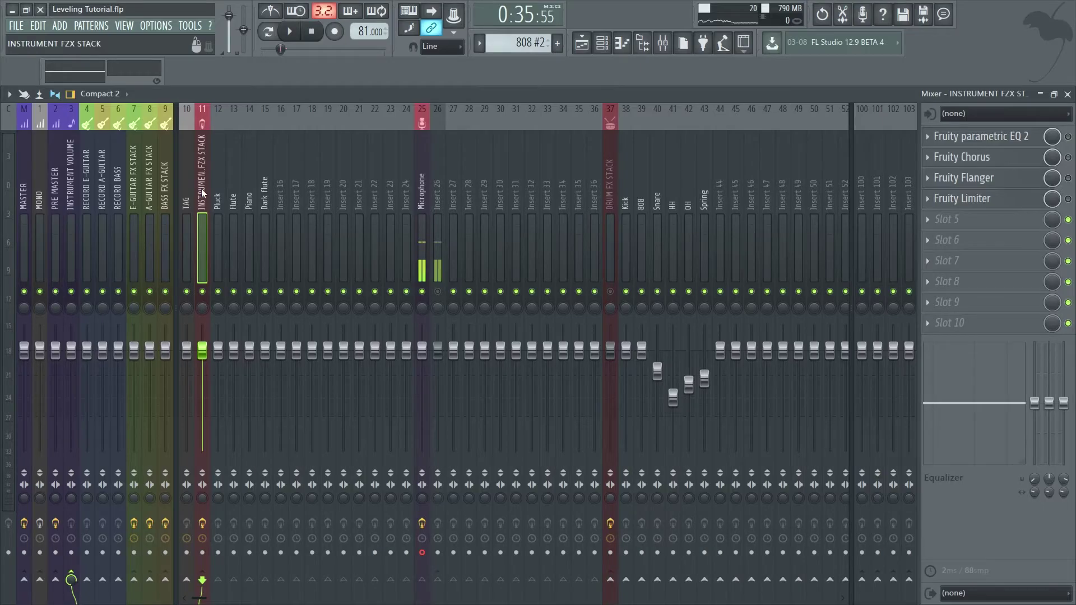
- Mute the Dark flute, Piano and Flute tracks, leaving only Pluck active among the instruments
{"action": "left_click", "coordinate": [215, 193]}
{"action": "left_click", "coordinate": [232, 196]}
{"action": "left_click", "coordinate": [216, 206]}
{"action": "left_click", "coordinate": [251, 205]}
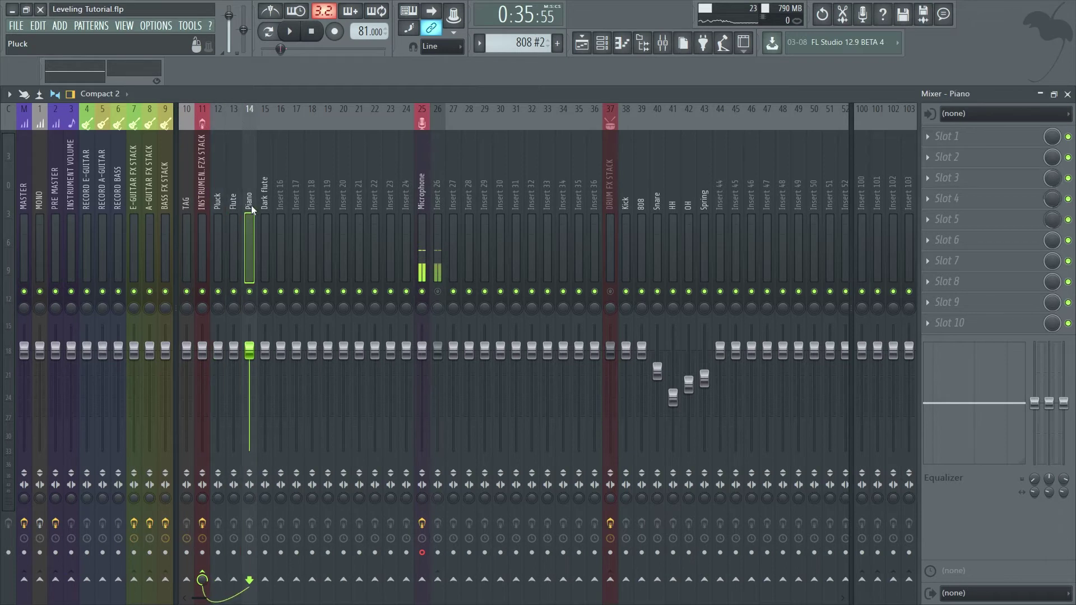
{"action": "left_click", "coordinate": [265, 206]}
{"action": "left_click", "coordinate": [265, 292]}
{"action": "left_click", "coordinate": [248, 293]}
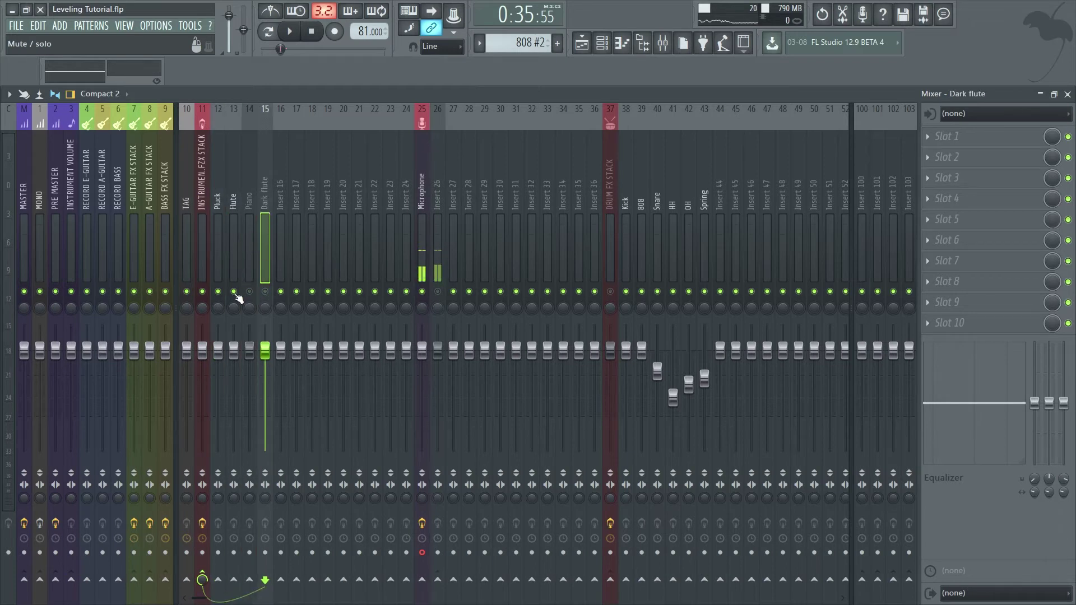
{"action": "left_click", "coordinate": [235, 292]}
{"action": "left_click", "coordinate": [234, 194]}
{"action": "left_click", "coordinate": [269, 205]}
{"action": "left_click", "coordinate": [223, 203]}
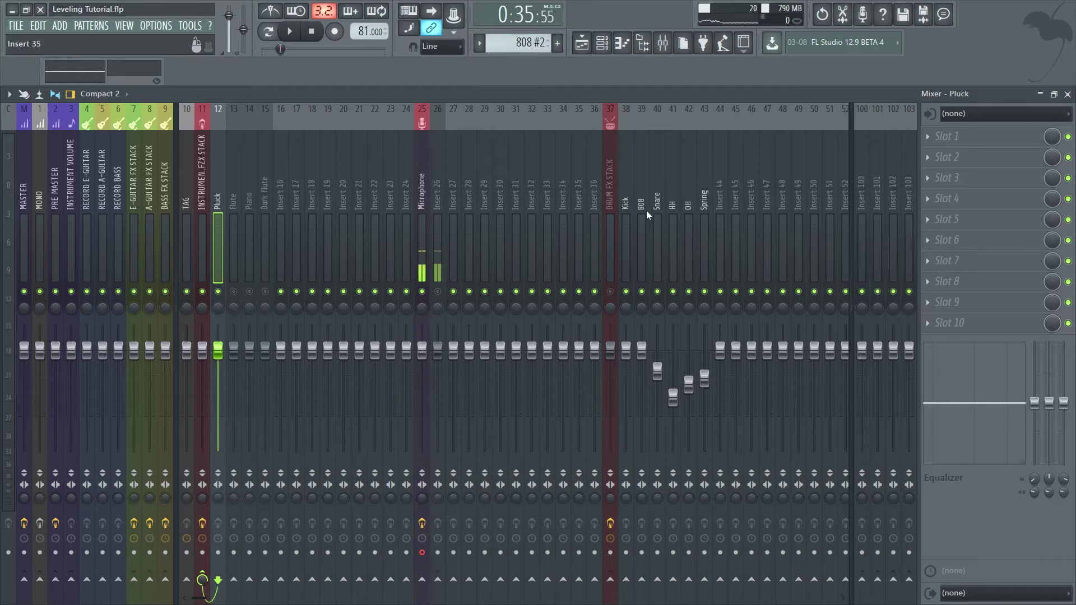
{"action": "left_click", "coordinate": [674, 203]}
{"action": "left_click", "coordinate": [689, 200]}
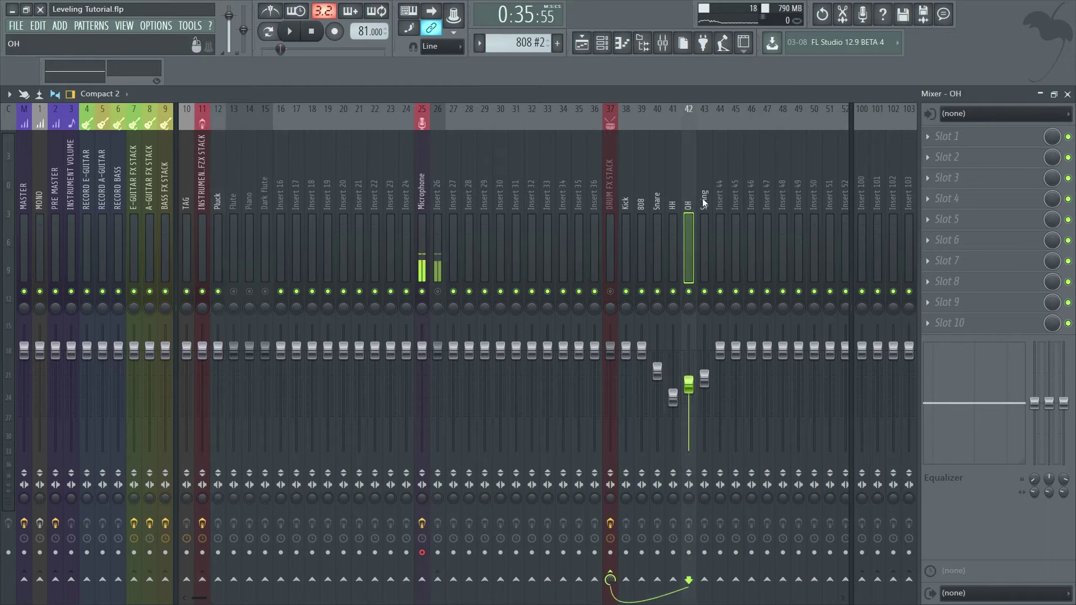
{"action": "left_click", "coordinate": [705, 198]}
{"action": "left_click", "coordinate": [595, 211]}
{"action": "left_click", "coordinate": [361, 177]}
{"action": "left_click", "coordinate": [283, 175]}
{"action": "left_click", "coordinate": [231, 180]}
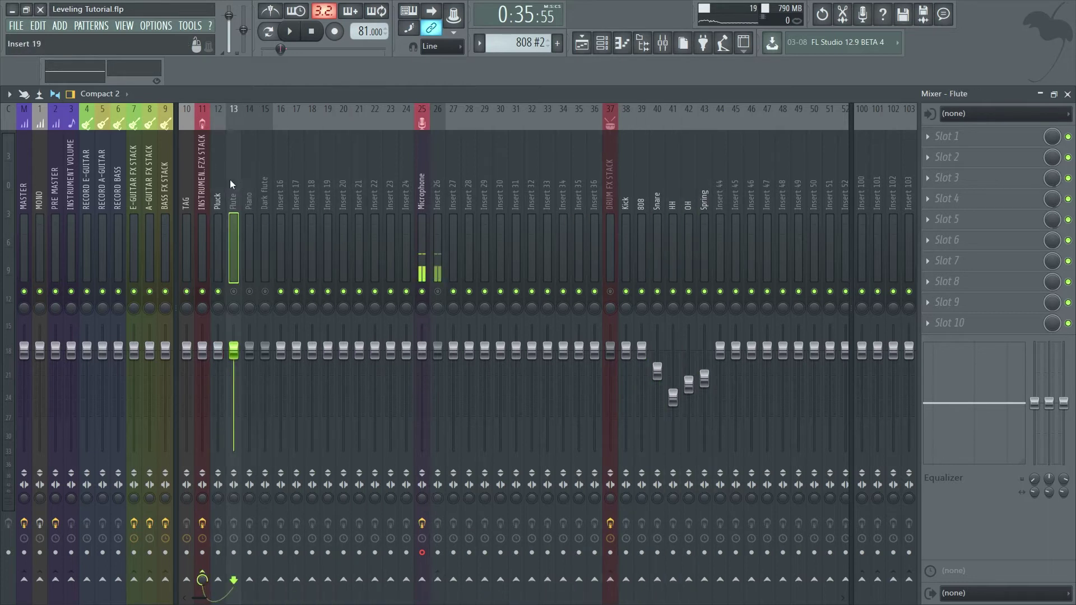
{"action": "left_click", "coordinate": [223, 180]}
{"action": "left_click", "coordinate": [233, 179]}
{"action": "left_click", "coordinate": [224, 179]}
{"action": "left_click", "coordinate": [234, 179]}
{"action": "left_click", "coordinate": [221, 178]}
{"action": "left_click", "coordinate": [231, 178]}
{"action": "left_click", "coordinate": [223, 188]}
{"action": "left_click", "coordinate": [233, 191]}
{"action": "left_click", "coordinate": [249, 192]}
{"action": "left_click", "coordinate": [265, 192]}
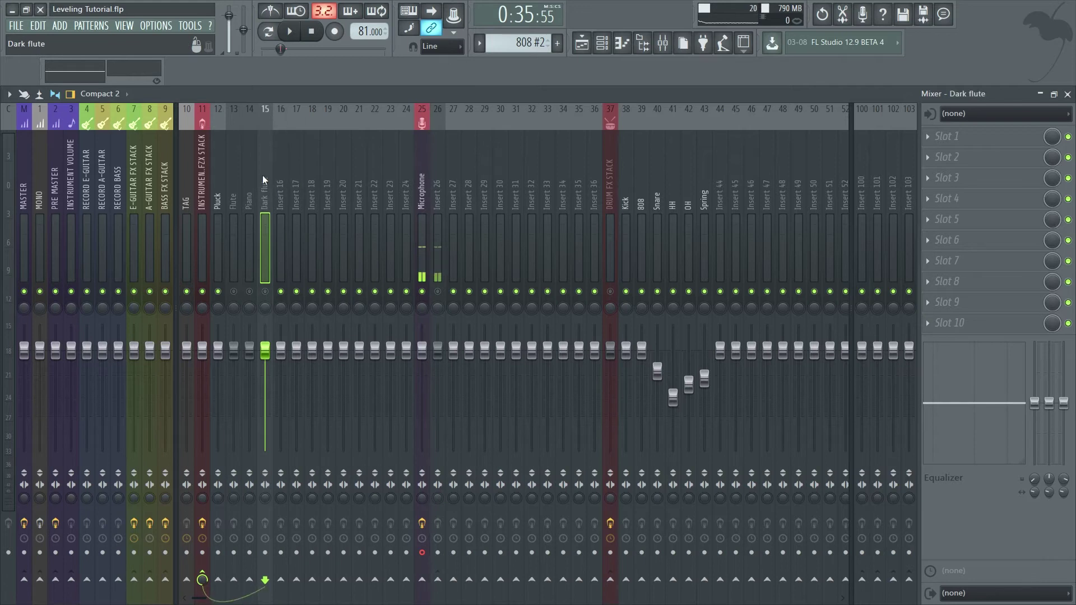
{"action": "left_click", "coordinate": [230, 173]}
- Select the Pluck mixer track and play the section to hear it without the drums and other instruments
{"action": "left_click", "coordinate": [218, 171]}
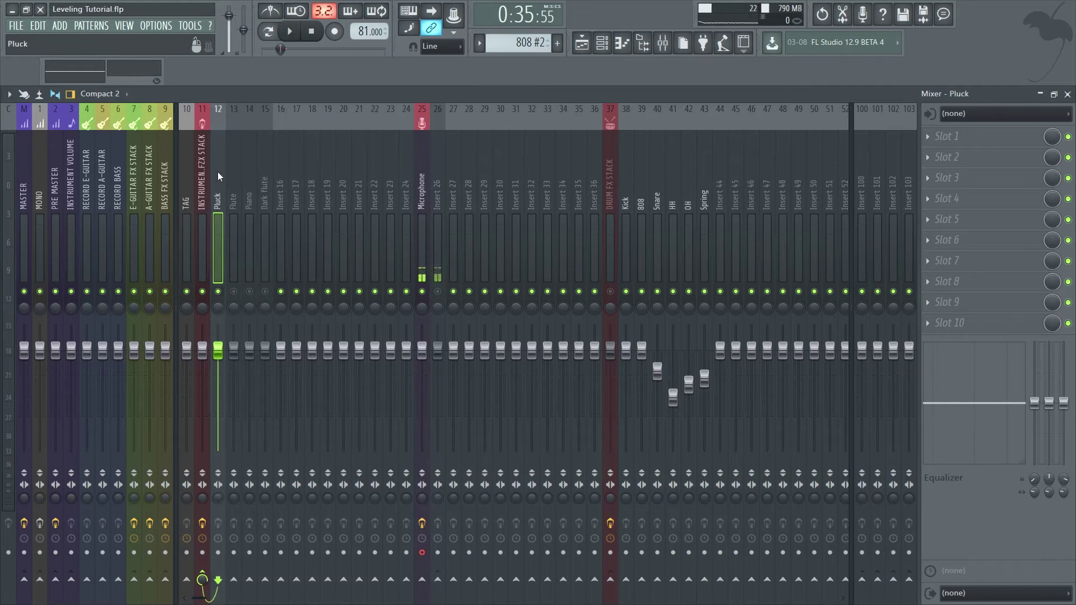
{"action": "left_click", "coordinate": [234, 171]}
{"action": "left_click", "coordinate": [217, 170]}
{"action": "key", "text": "space"}
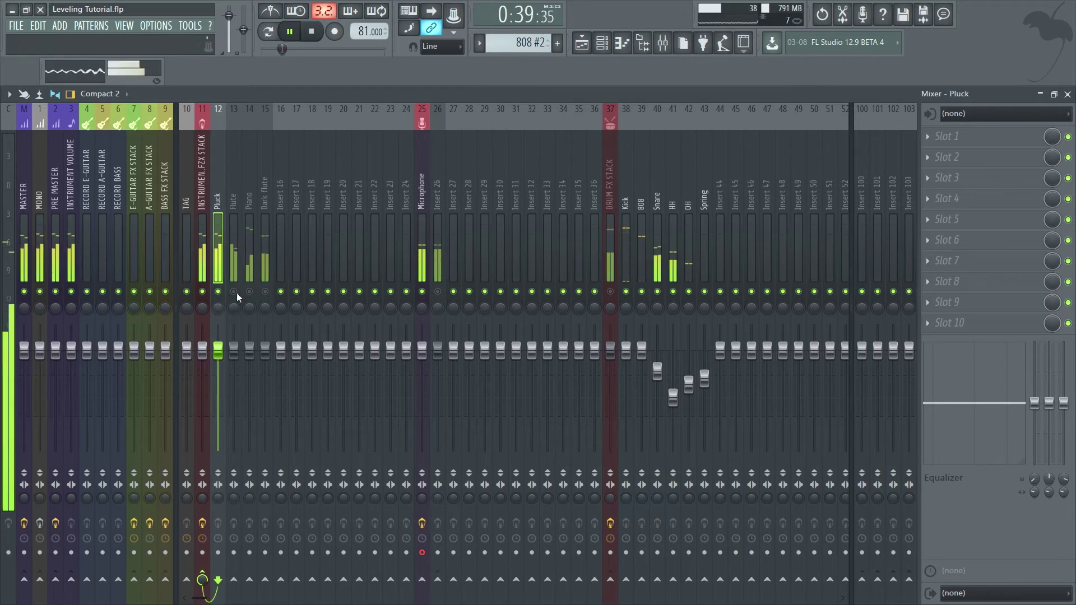
{"action": "left_click", "coordinate": [234, 207]}
{"action": "left_click", "coordinate": [250, 186]}
{"action": "key", "text": "space"}
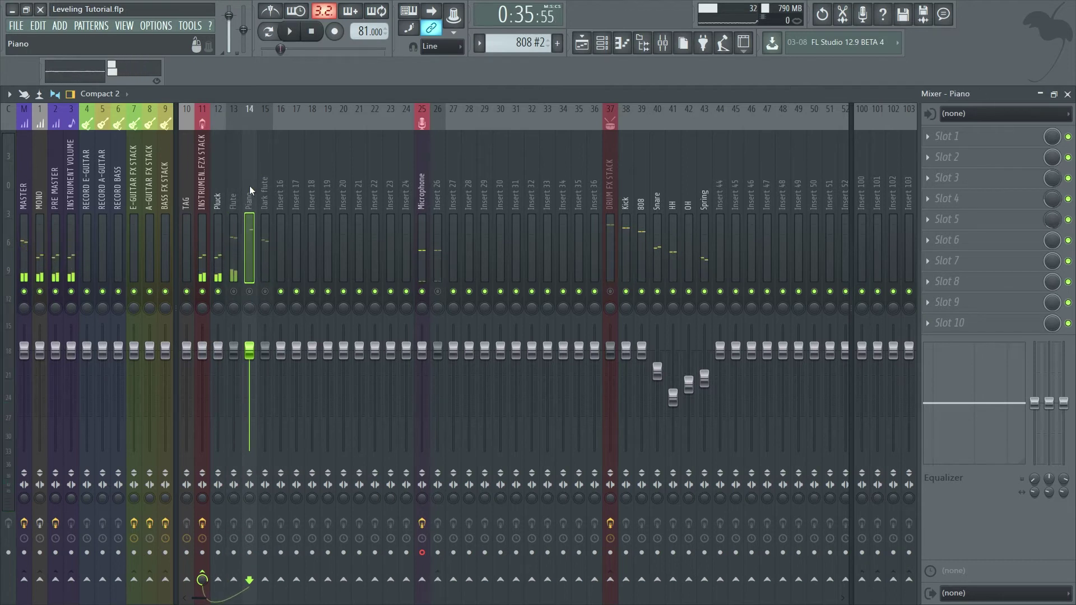
{"action": "scroll", "coordinate": [230, 196], "scroll_direction": "down", "scroll_amount": 1}
{"action": "scroll", "coordinate": [228, 198], "scroll_direction": "up", "scroll_amount": 2}
{"action": "scroll", "coordinate": [239, 241], "scroll_direction": "down", "scroll_amount": 3}
{"action": "scroll", "coordinate": [241, 255], "scroll_direction": "up", "scroll_amount": 3}
{"action": "left_click", "coordinate": [237, 296]}
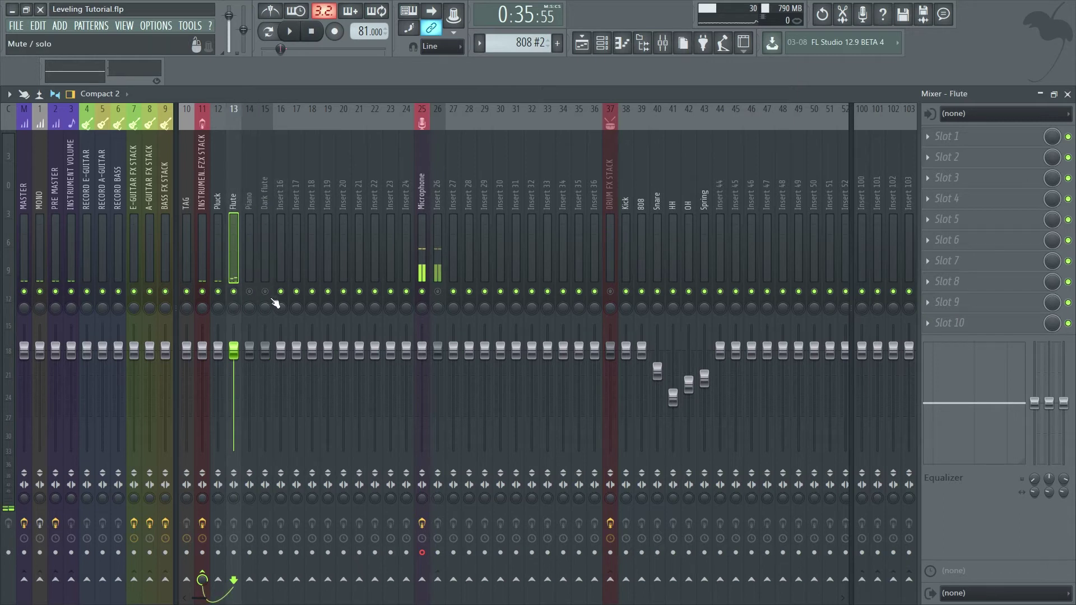
{"action": "left_click", "coordinate": [235, 292]}
- Solo the Pluck mixer track, playing the section briefly to check which tracks are active
{"action": "left_click", "coordinate": [216, 186]}
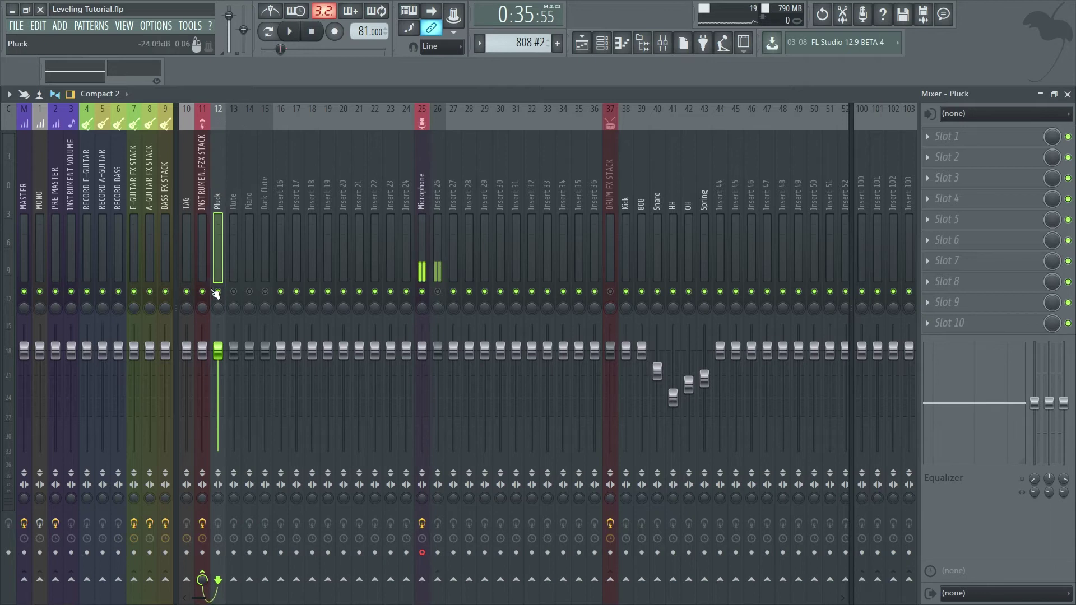
{"action": "left_click", "coordinate": [218, 292], "text": "ctrl"}
{"action": "key", "text": "space"}
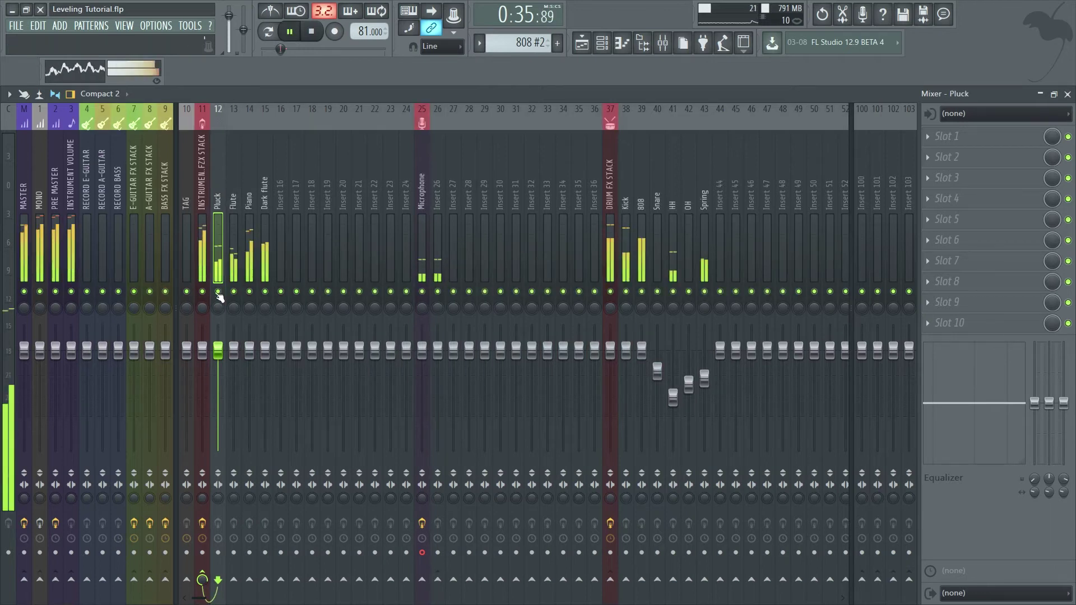
{"action": "key", "text": "space"}
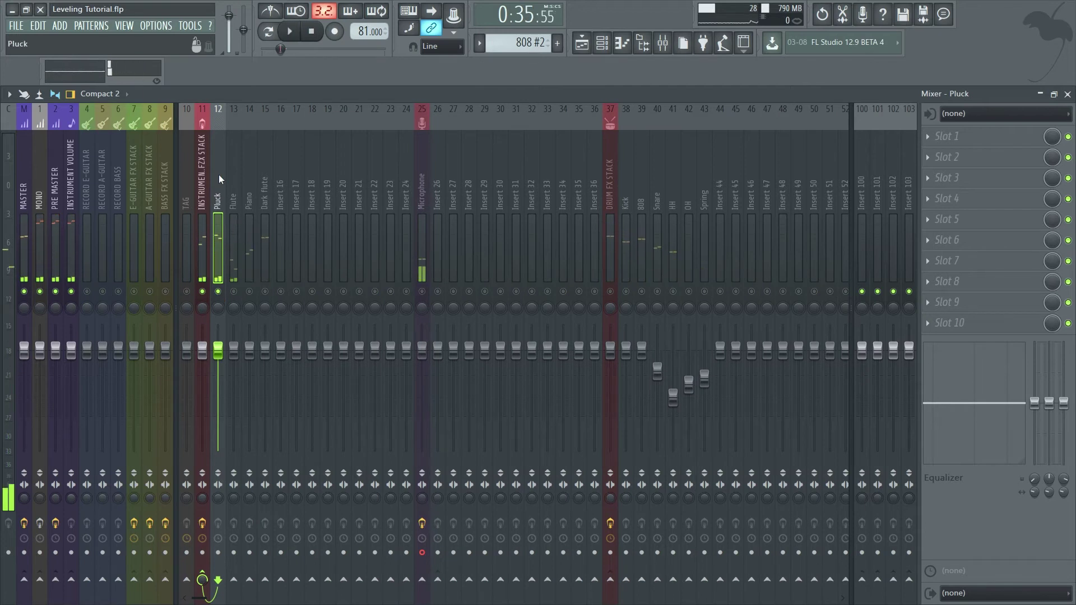
{"action": "left_click", "coordinate": [947, 130]}
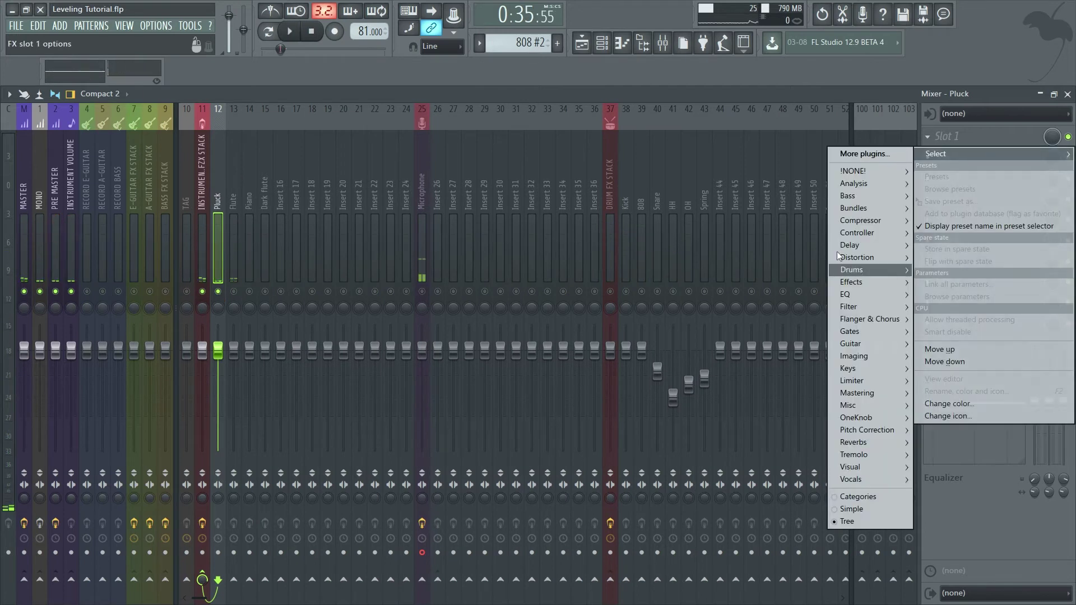
{"action": "mouse_move", "coordinate": [857, 257]}
{"action": "key", "text": "Escape"}
{"action": "key", "text": "Escape"}
{"action": "key", "text": "Escape"}
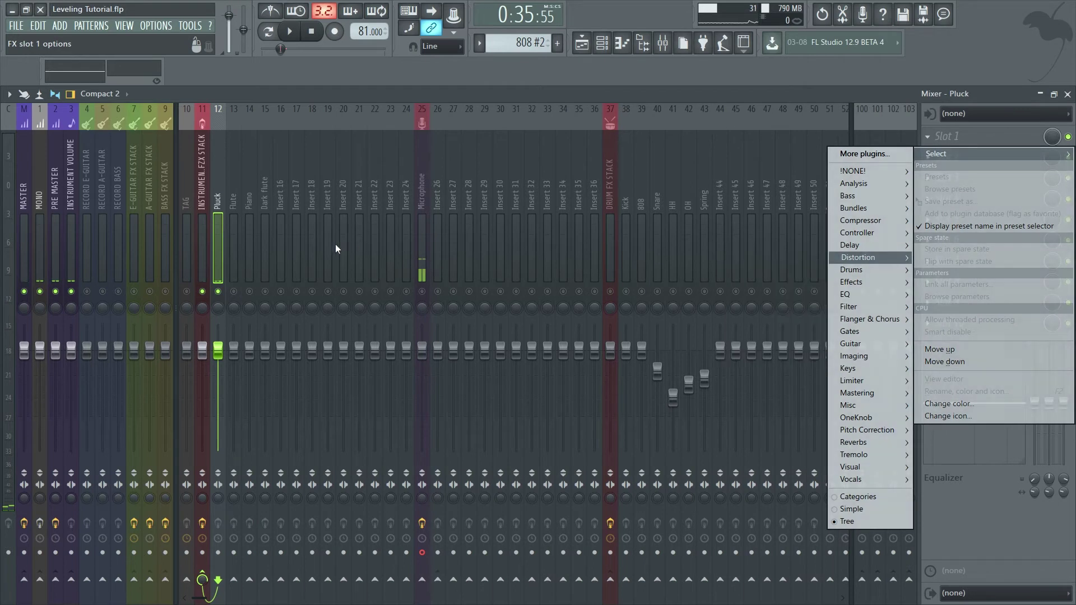
- Unmute Flute, play the section, lower the Pluck fader slightly and set the Flute fader to about -1.2 dB
{"action": "left_click", "coordinate": [234, 292]}
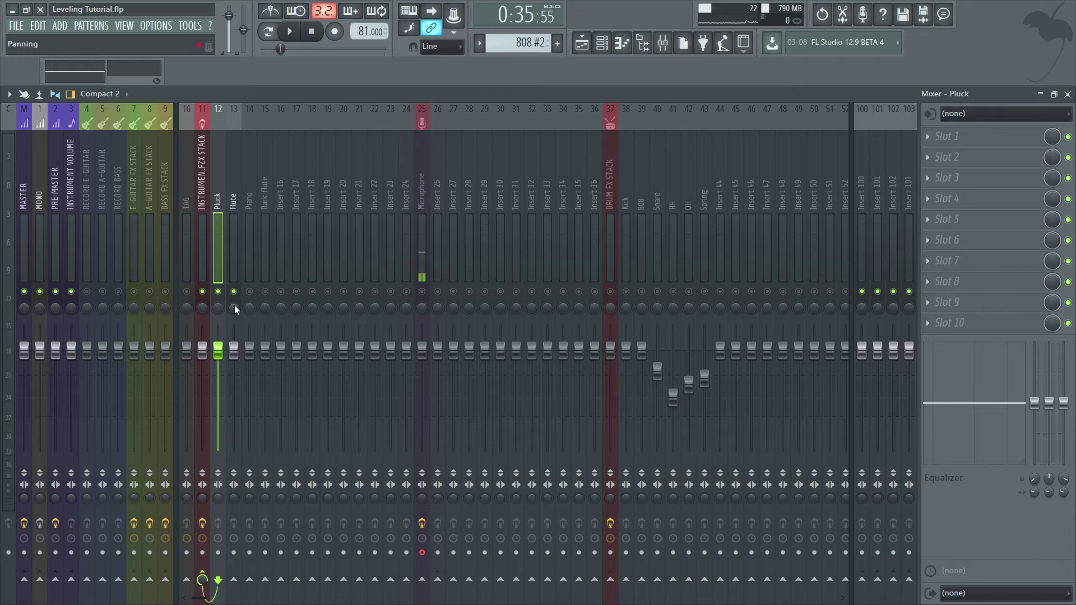
{"action": "key", "text": "space"}
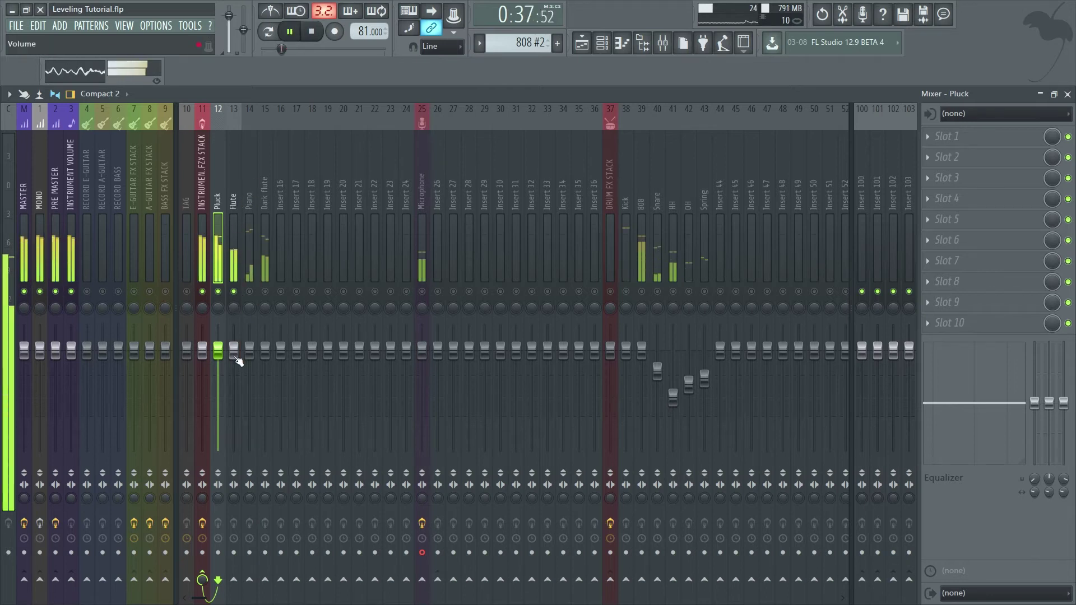
{"action": "mouse_move", "coordinate": [218, 351]}
{"action": "left_mouse_down"}
{"action": "mouse_move", "coordinate": [218, 362]}
{"action": "mouse_move", "coordinate": [233, 358]}
{"action": "left_mouse_up"}
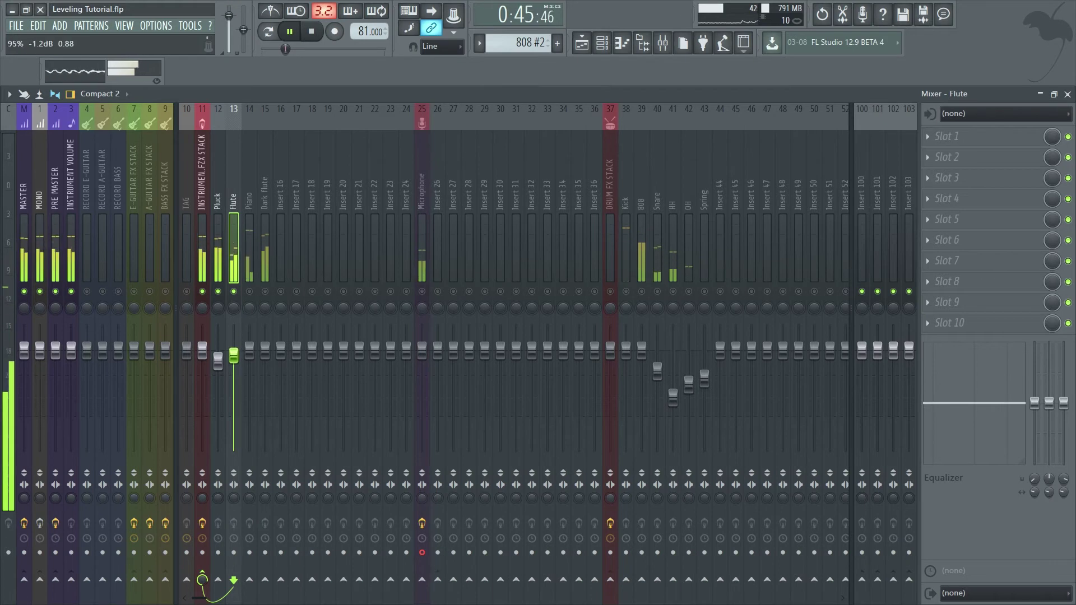
- Unmute the Piano track and play the section to hear it together with Pluck and Flute
{"action": "left_click", "coordinate": [251, 200]}
{"action": "key", "text": "space"}
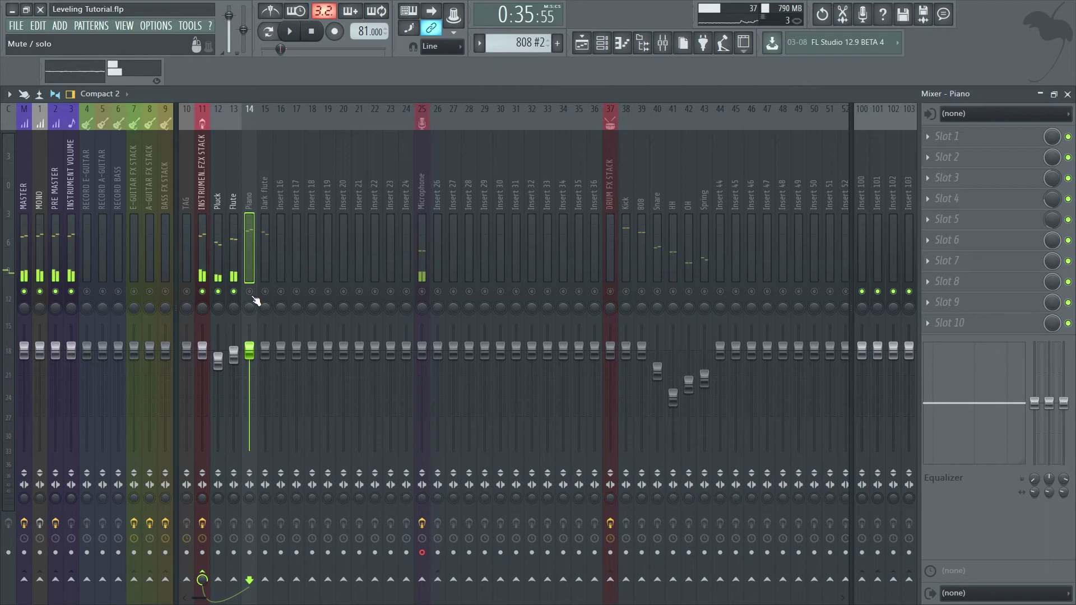
{"action": "left_click", "coordinate": [250, 292]}
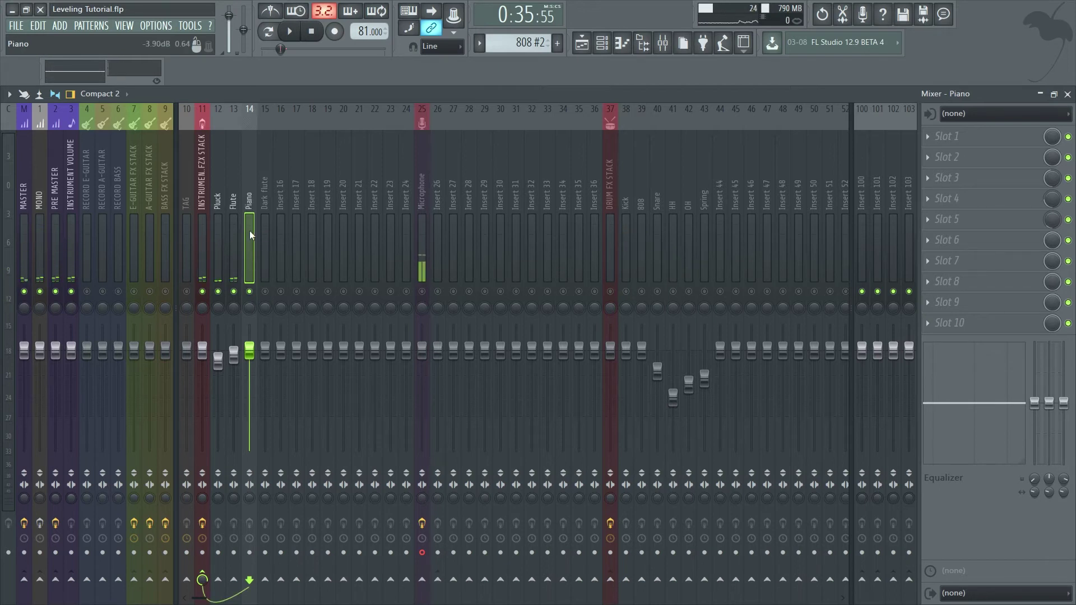
{"action": "key", "text": "space"}
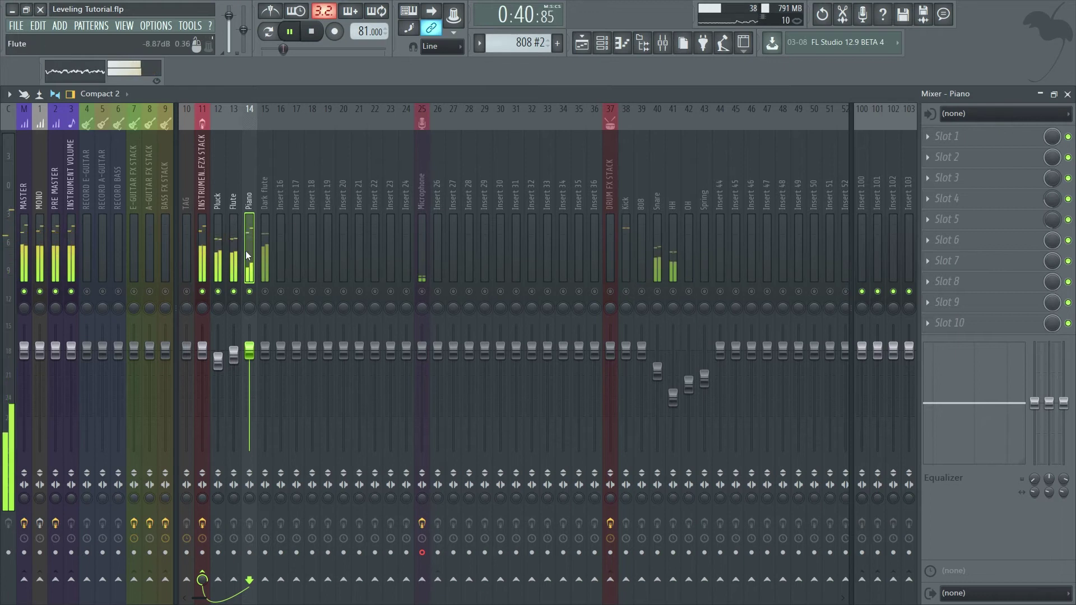
{"action": "key", "text": "space"}
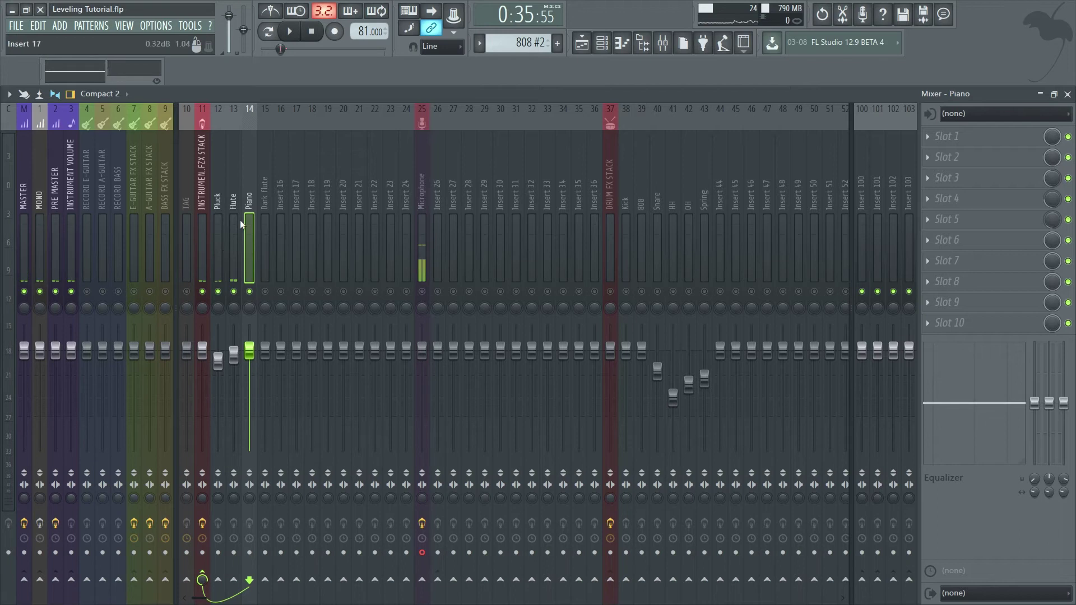
- Replay the section and lower the Piano fader to about -6.3 dB so it sits behind Pluck and Flute
{"action": "left_click", "coordinate": [219, 239]}
{"action": "mouse_move", "coordinate": [238, 239]}
{"action": "left_mouse_down"}
{"action": "mouse_move", "coordinate": [227, 240]}
{"action": "mouse_move", "coordinate": [250, 239]}
{"action": "left_mouse_up"}
{"action": "key", "text": "space"}
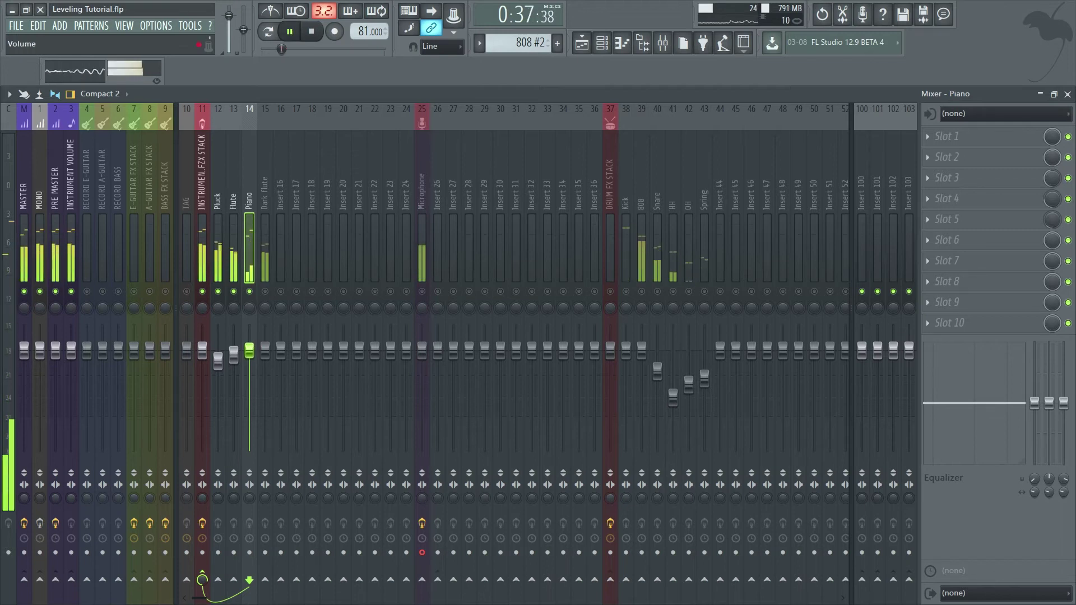
{"action": "left_click_drag", "start_coordinate": [249, 350], "coordinate": [250, 371]}
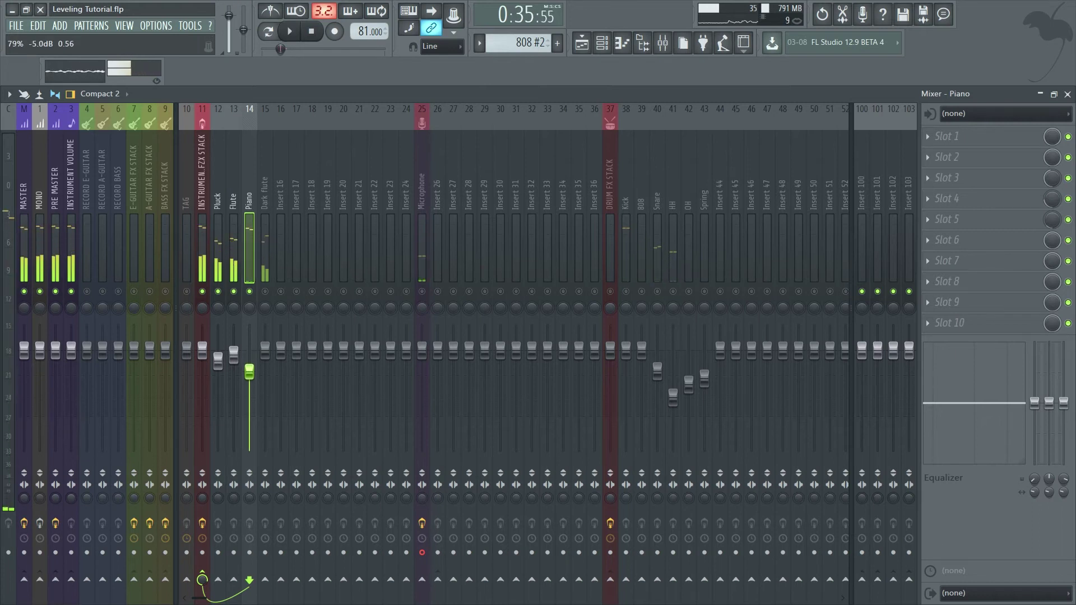
{"action": "left_click_drag", "start_coordinate": [250, 371], "coordinate": [250, 377]}
{"action": "key", "text": "space"}
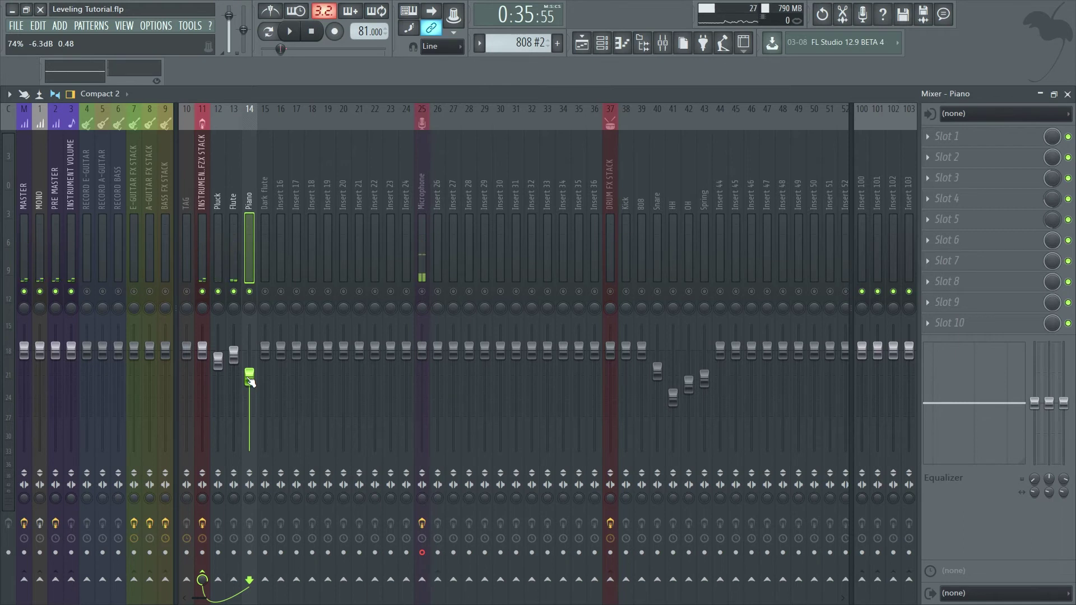
- Select the Piano track again, replay the section and lower its fader slightly further
{"action": "left_click", "coordinate": [236, 187]}
{"action": "left_click", "coordinate": [224, 188]}
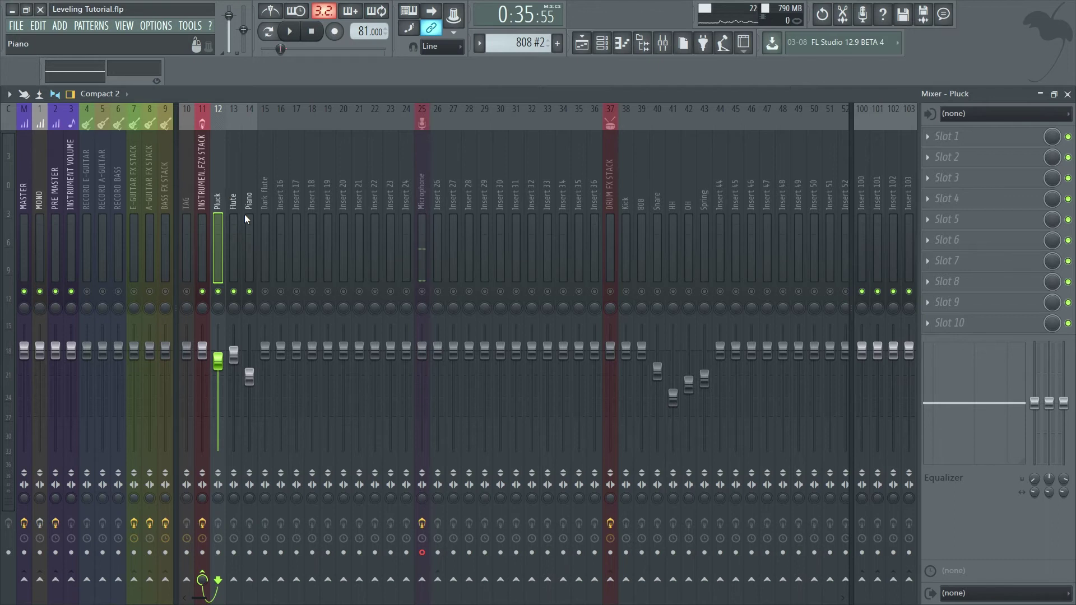
{"action": "left_click", "coordinate": [228, 180]}
{"action": "left_click", "coordinate": [243, 180]}
{"action": "key", "text": "space"}
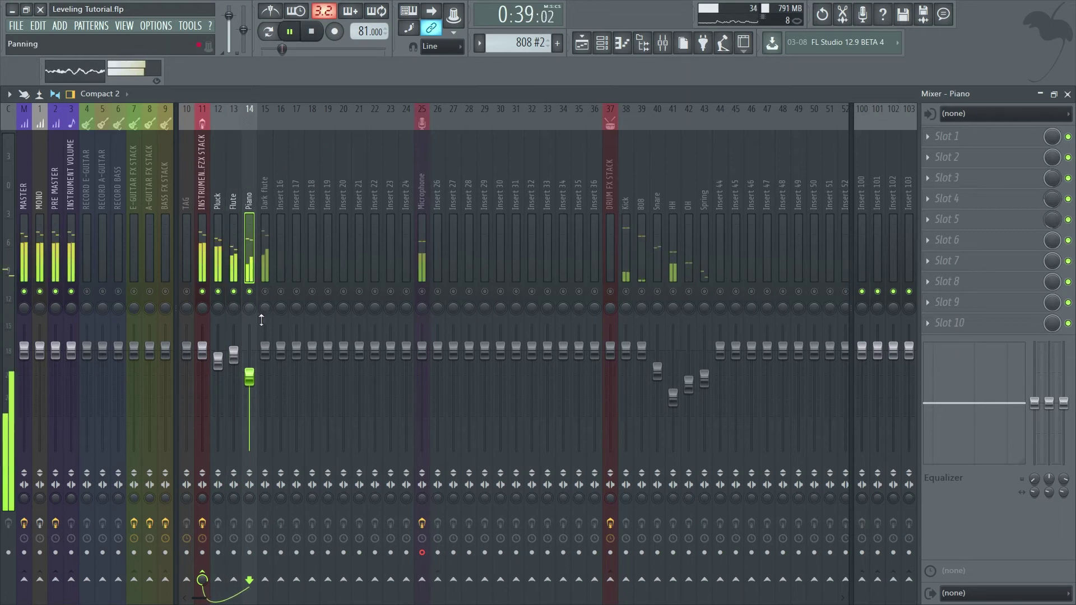
{"action": "left_click_drag", "start_coordinate": [253, 374], "coordinate": [253, 381]}
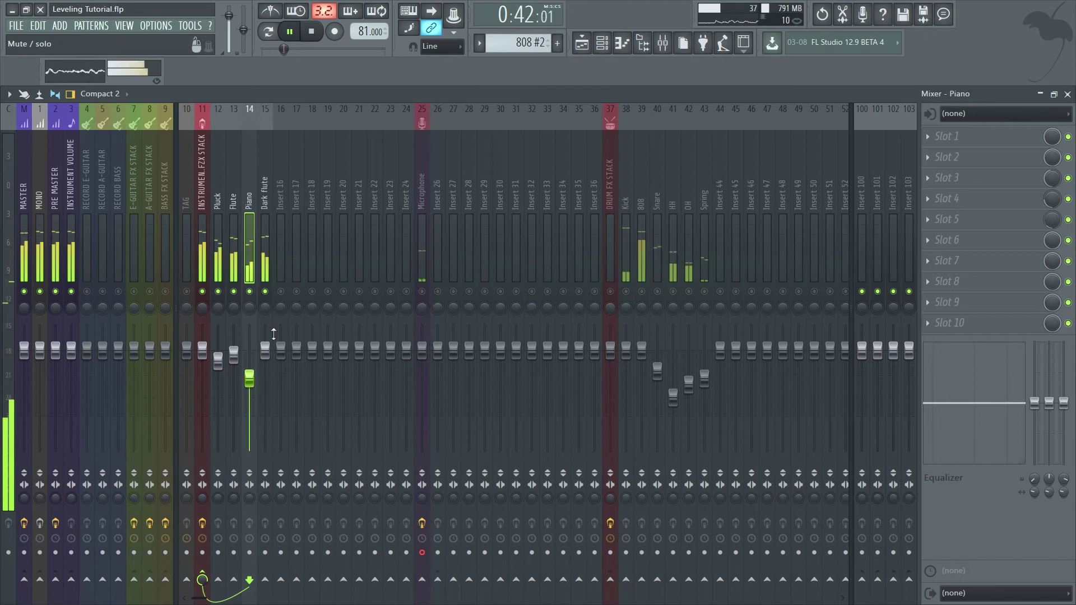
- Play the section with Dark flute included, lower its fader to just below the Flute fader level, and recheck the instrument balance
{"action": "key", "text": "space"}
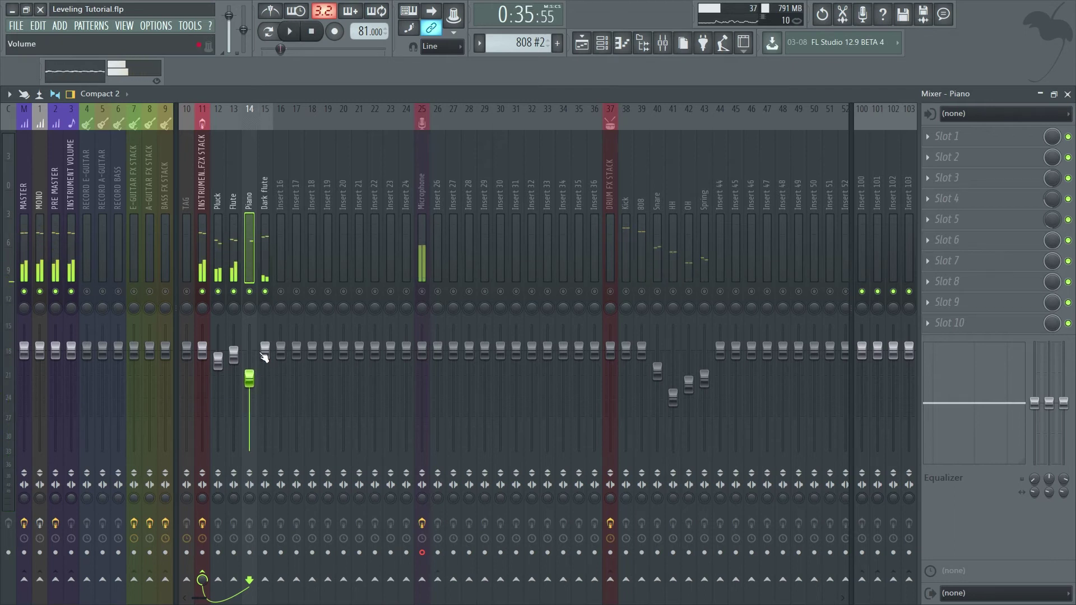
{"action": "key", "text": "space"}
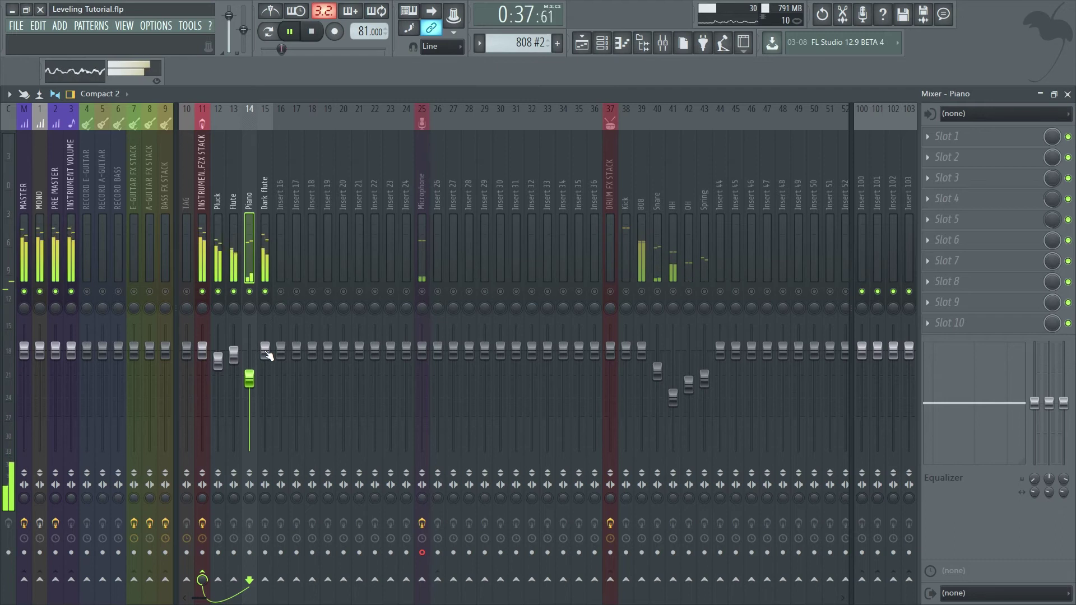
{"action": "key", "text": "space"}
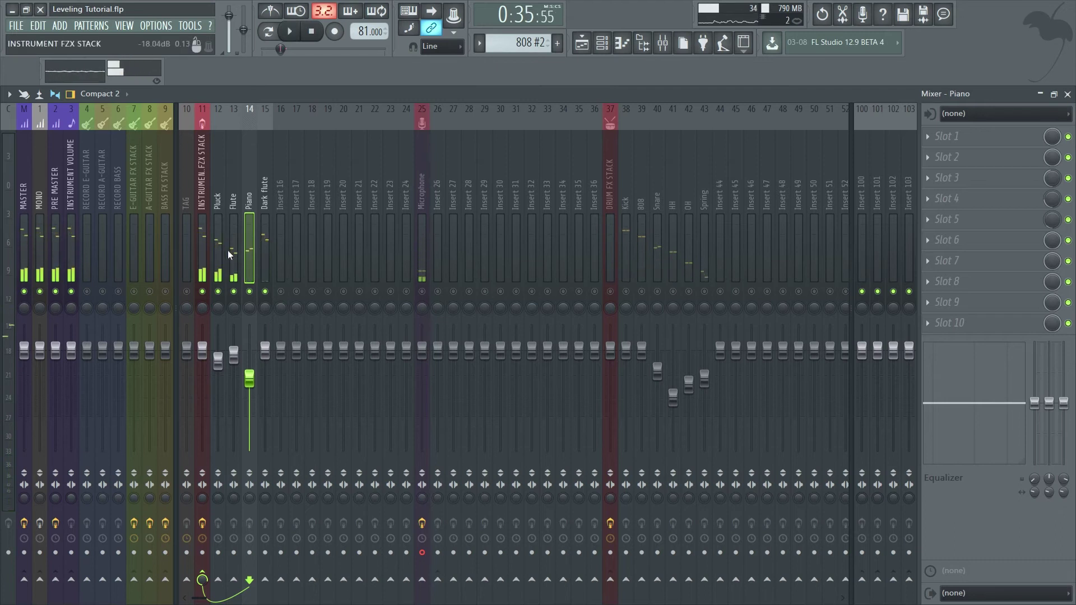
{"action": "left_click", "coordinate": [264, 351]}
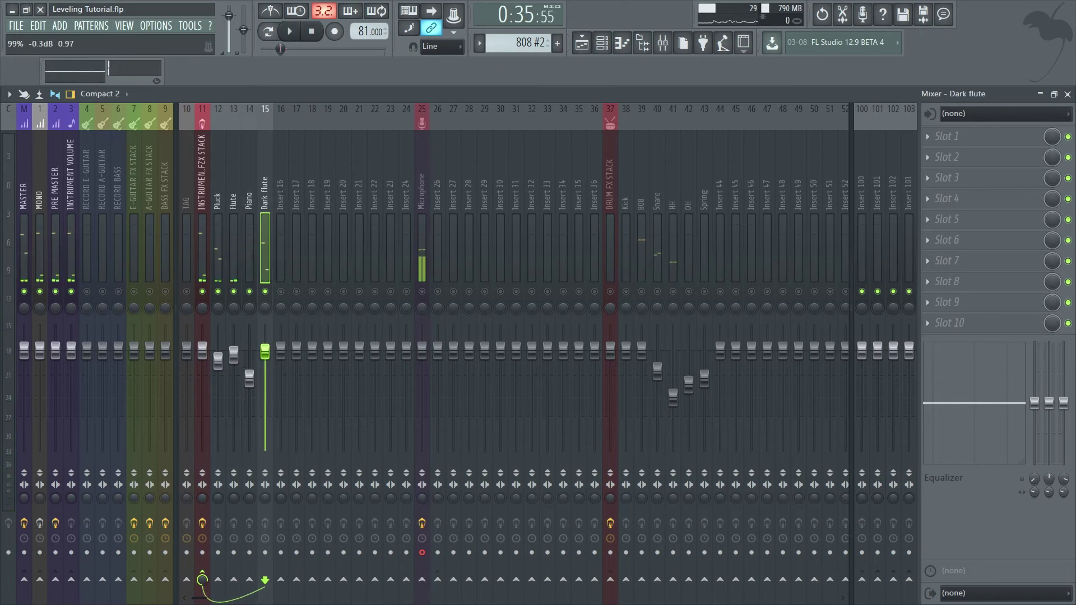
{"action": "key", "text": "space"}
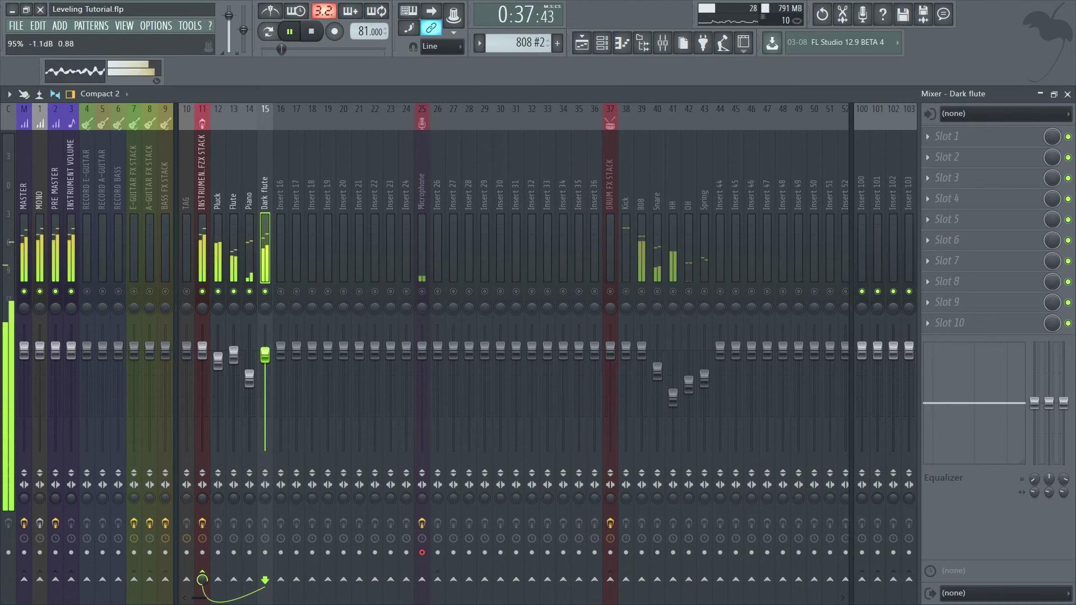
{"action": "mouse_move", "coordinate": [265, 355]}
{"action": "left_mouse_down"}
{"action": "mouse_move", "coordinate": [251, 383]}
{"action": "mouse_move", "coordinate": [274, 359]}
{"action": "left_mouse_up"}
{"action": "key", "text": "space"}
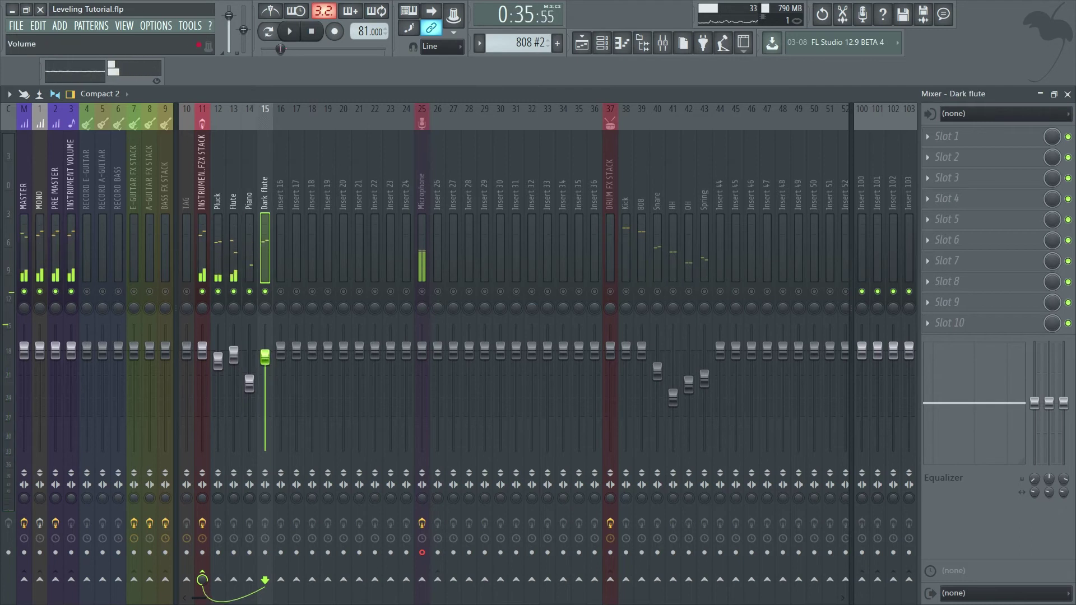
{"action": "key", "text": "space"}
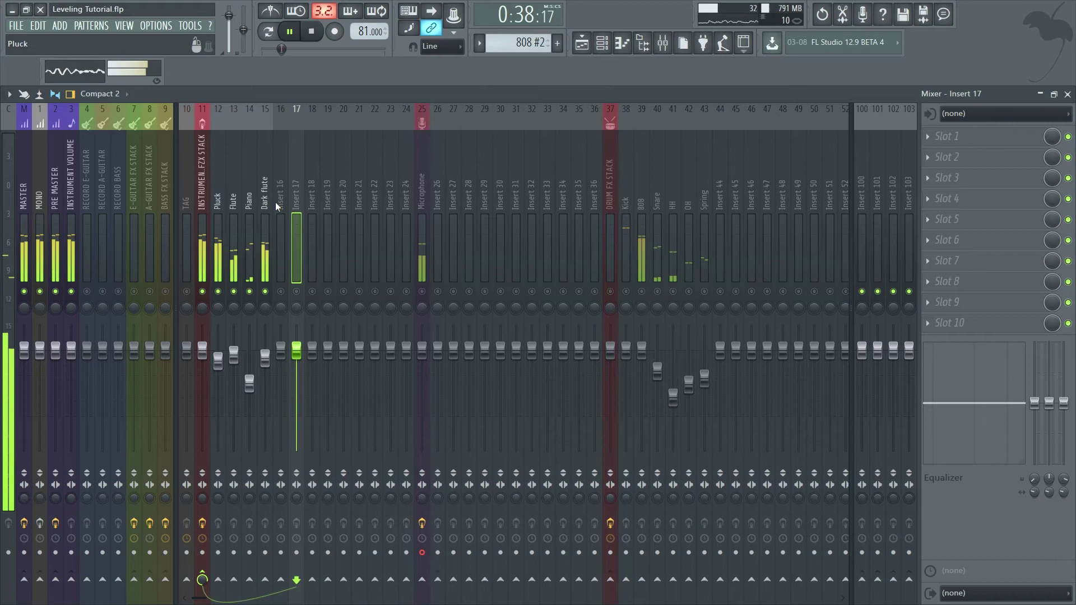
{"action": "key", "text": "space"}
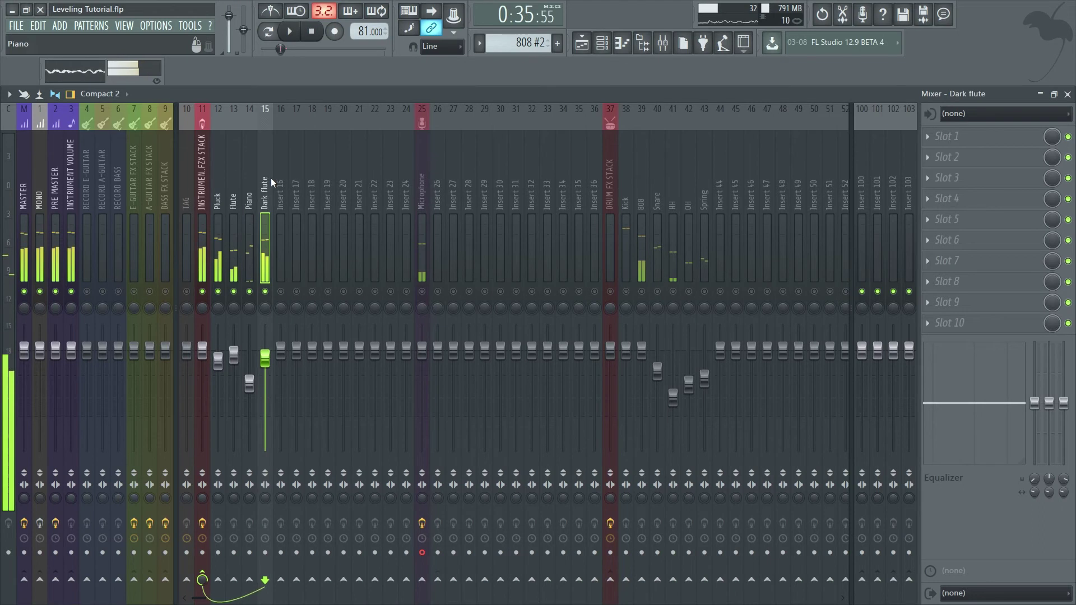
- Re-enable all mixer tracks so drums and instruments are active, then mute Insert 26 while leaving Microphone on
{"action": "right_click", "coordinate": [611, 293]}
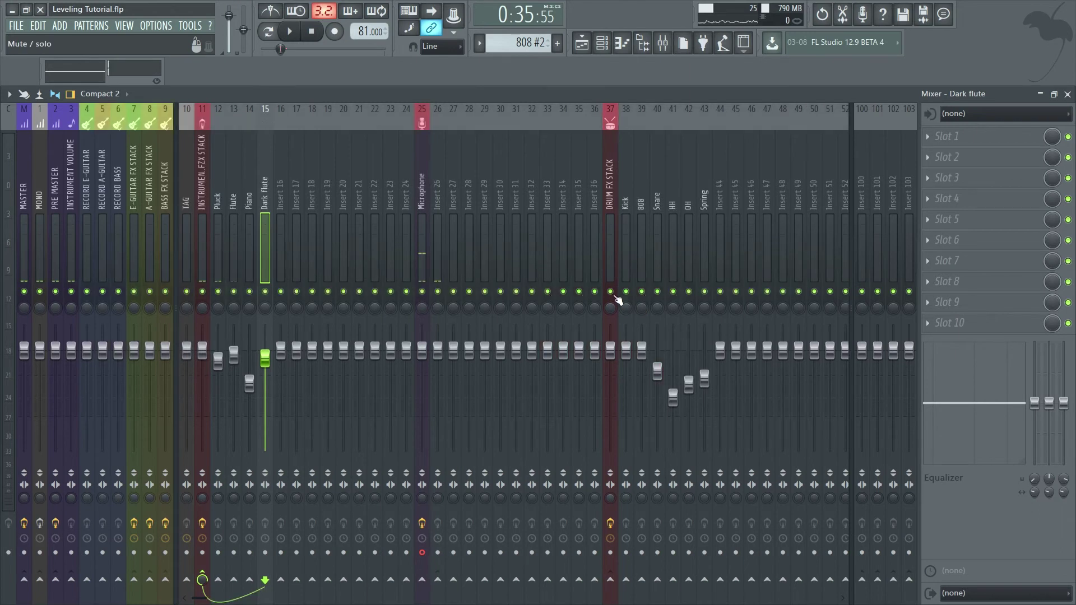
{"action": "left_click_drag", "start_coordinate": [613, 180], "coordinate": [588, 193]}
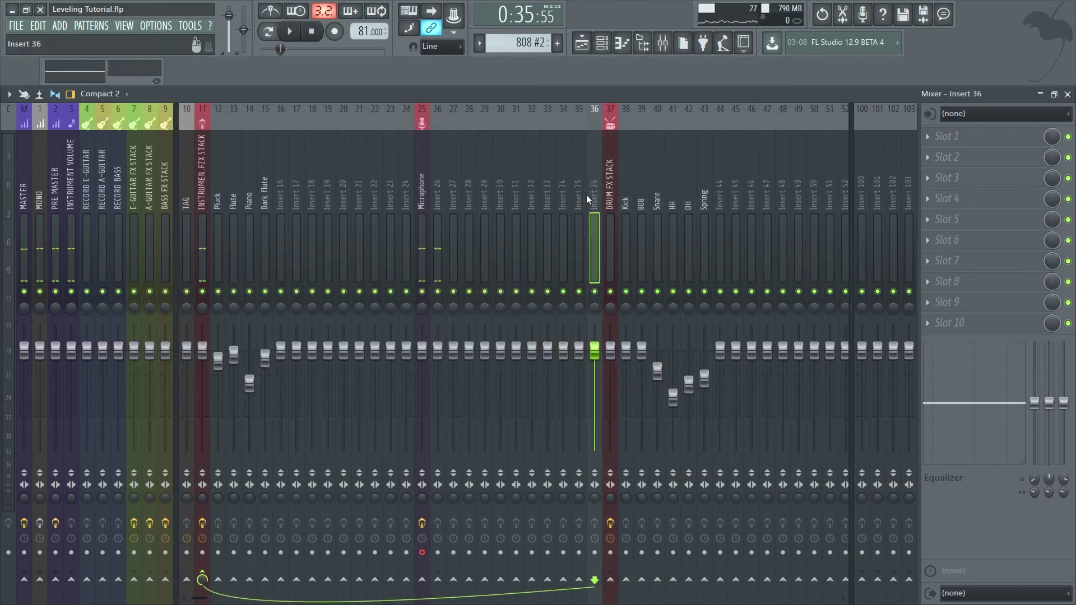
{"action": "left_click", "coordinate": [422, 293]}
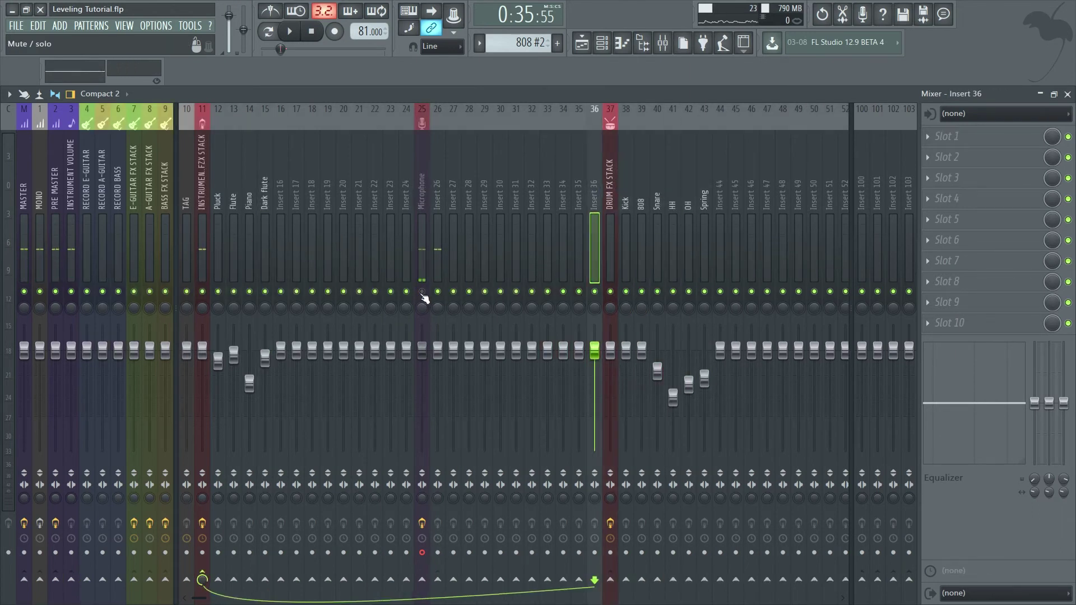
{"action": "left_click_drag", "start_coordinate": [422, 292], "coordinate": [432, 292]}
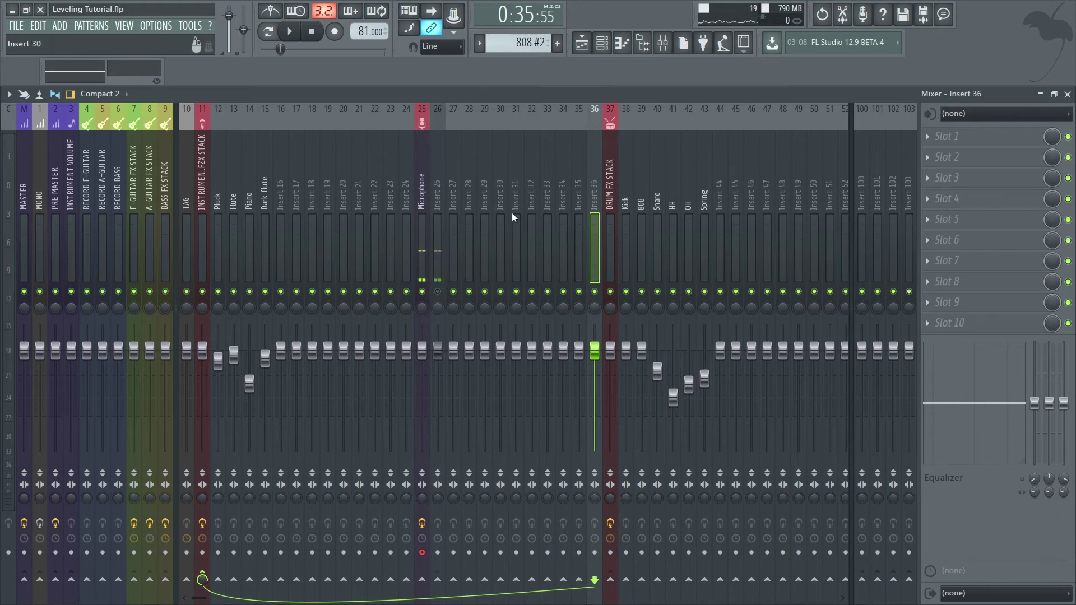
- Examine the INSTRUMENT FZX STACK and DRUM FX STACK tracks, finishing with INSTRUMENT FZX STACK selected
{"action": "left_click", "coordinate": [231, 193]}
{"action": "left_click", "coordinate": [218, 193]}
{"action": "left_click", "coordinate": [207, 198]}
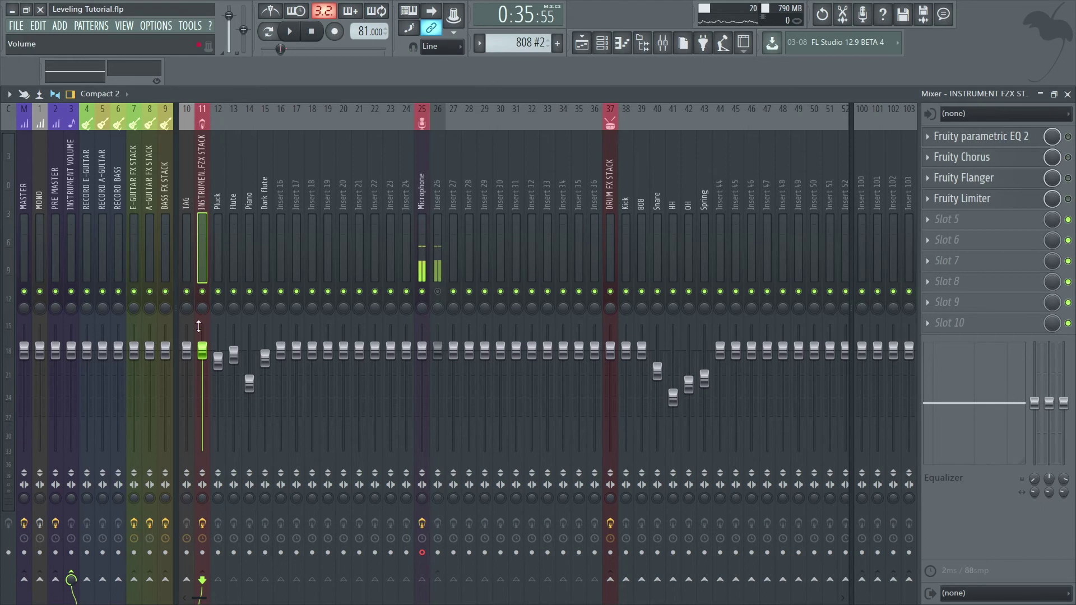
{"action": "left_click", "coordinate": [622, 184]}
{"action": "left_click", "coordinate": [600, 185]}
{"action": "left_click", "coordinate": [609, 185]}
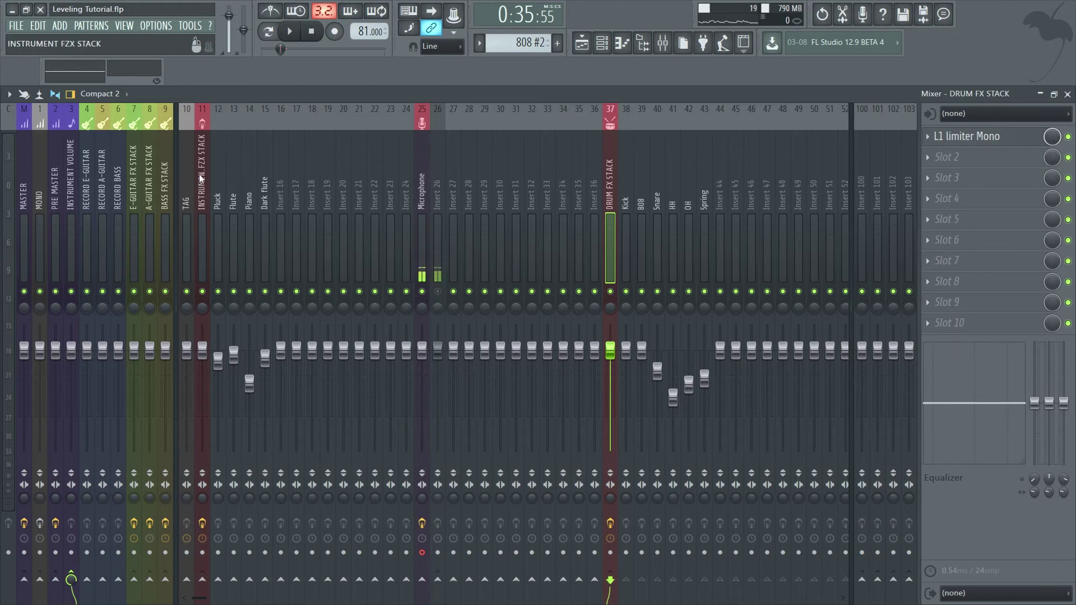
{"action": "left_click", "coordinate": [196, 193]}
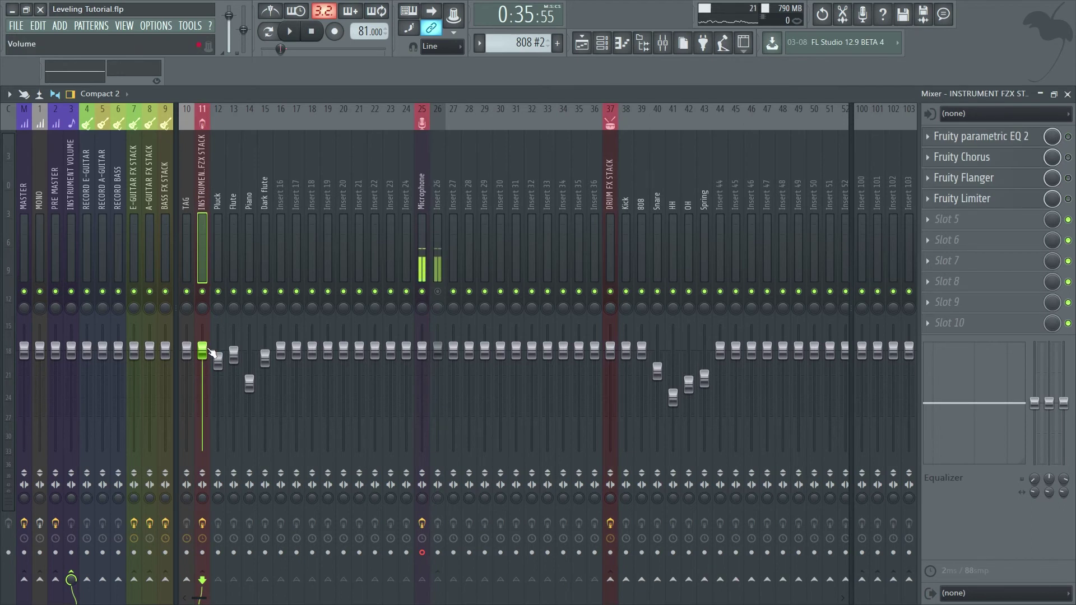
- Play the looped section and lower the INSTRUMENT FZX STACK fader to -4.0 dB against the drums
{"action": "key", "text": "space"}
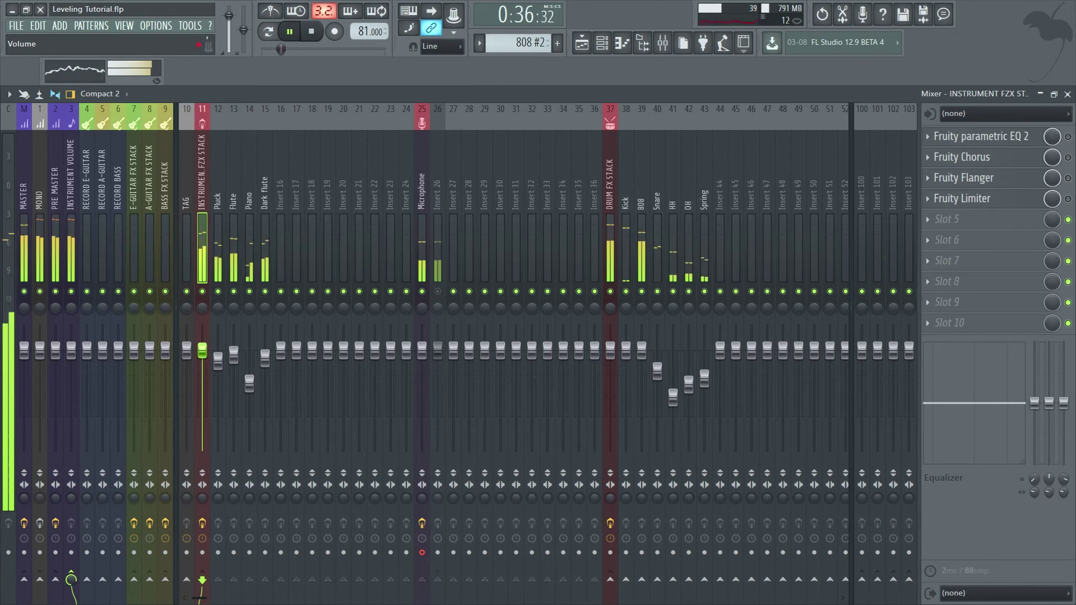
{"action": "left_click_drag", "start_coordinate": [203, 351], "coordinate": [202, 367]}
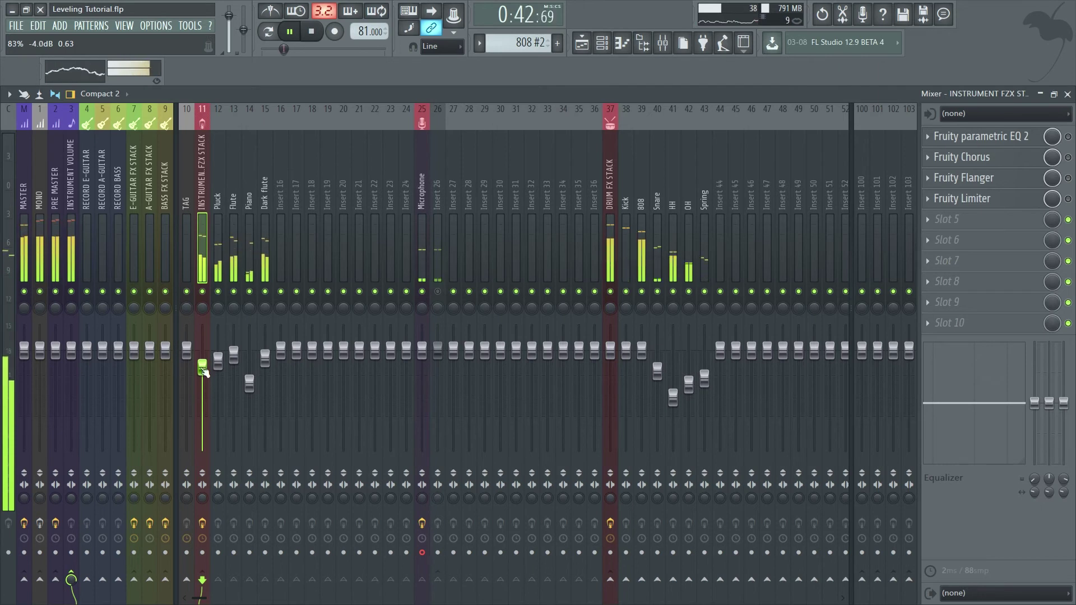
{"action": "key", "text": "space"}
- Clear the bars 13 to 17 loop selection in the Playlist and set the playback start to bar 7, before the drums enter
{"action": "key", "text": "F5"}
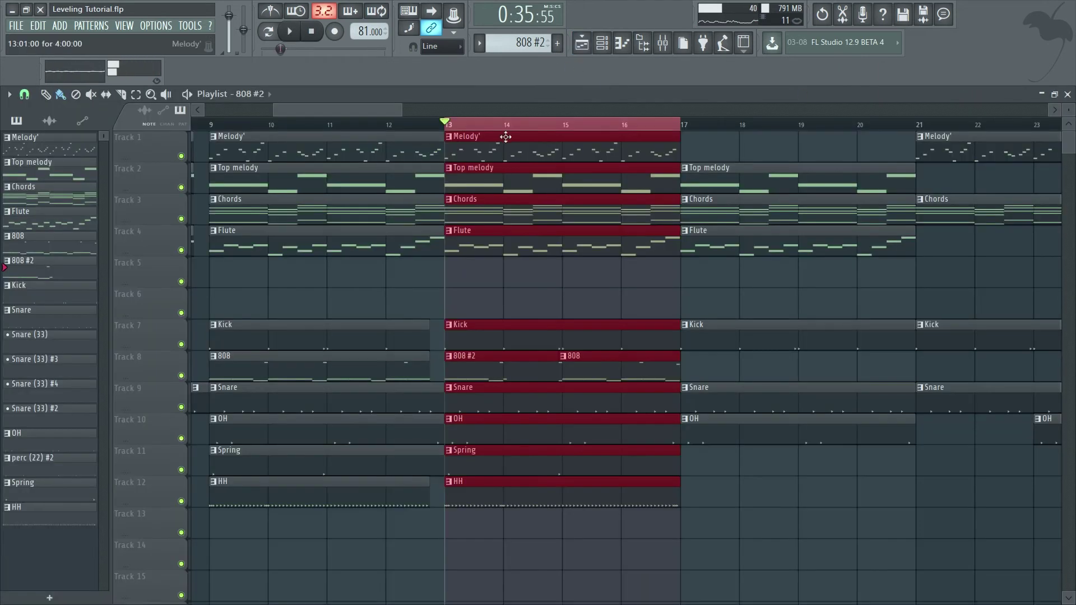
{"action": "left_click_drag", "start_coordinate": [493, 128], "coordinate": [222, 135]}
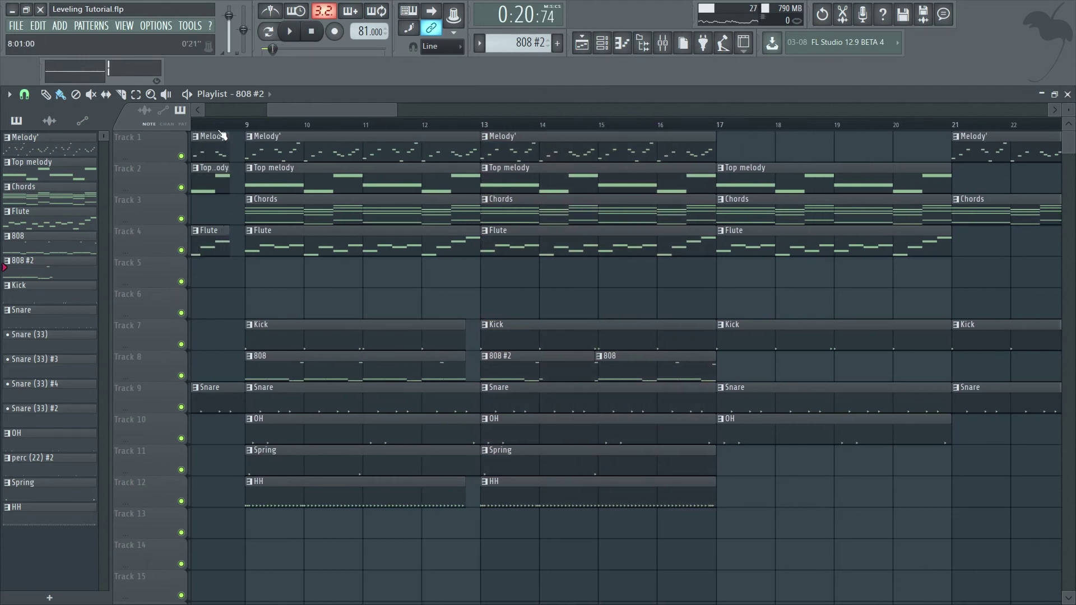
{"action": "key", "text": "space"}
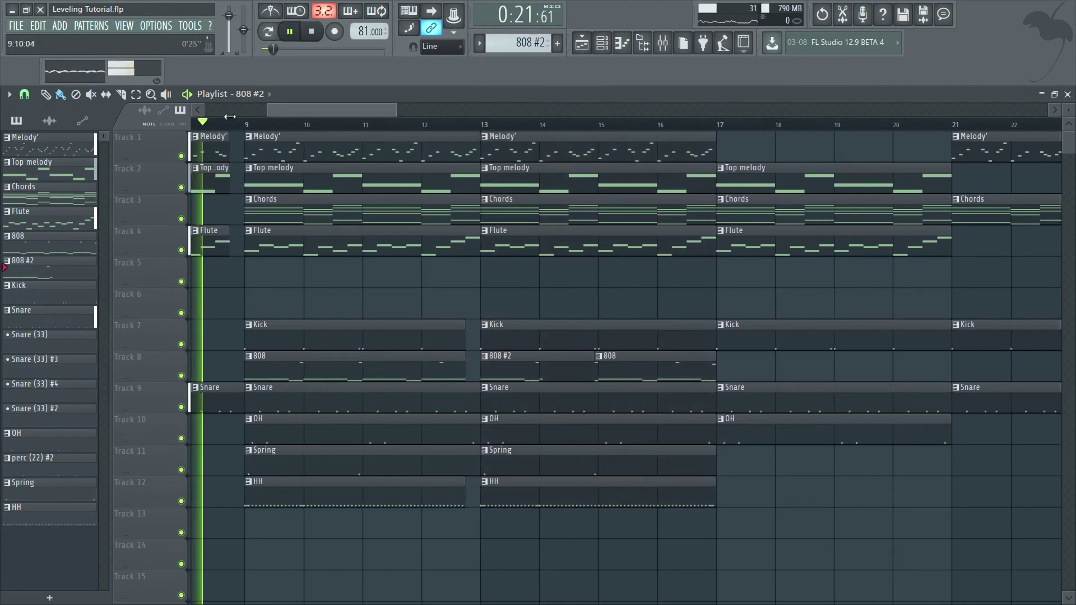
{"action": "key", "text": "space"}
{"action": "scroll", "coordinate": [230, 119], "scroll_direction": "down", "scroll_amount": 3}
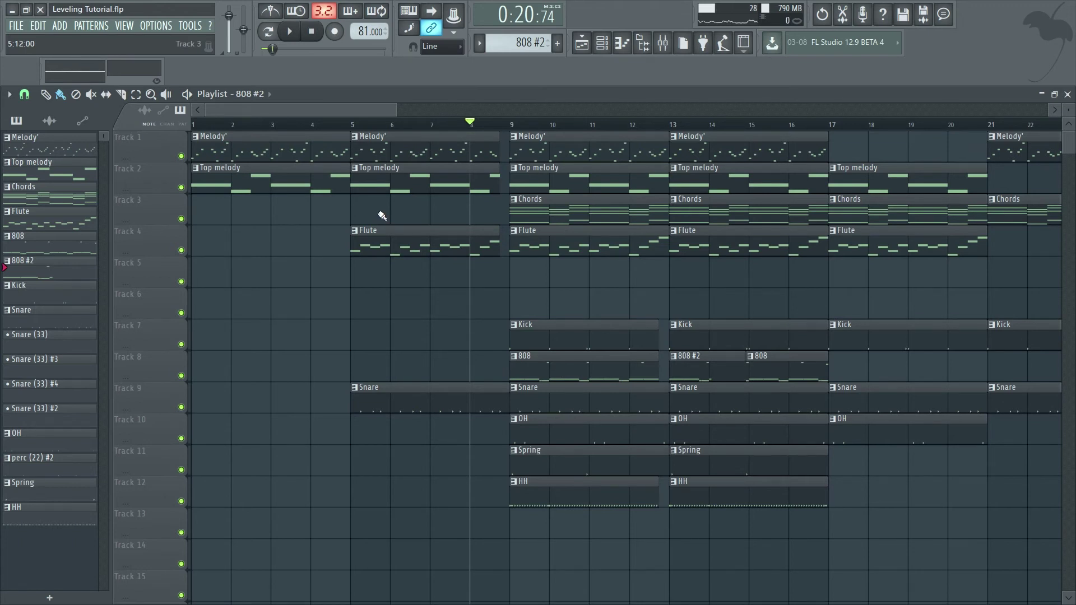
{"action": "left_click_drag", "start_coordinate": [383, 131], "coordinate": [469, 146]}
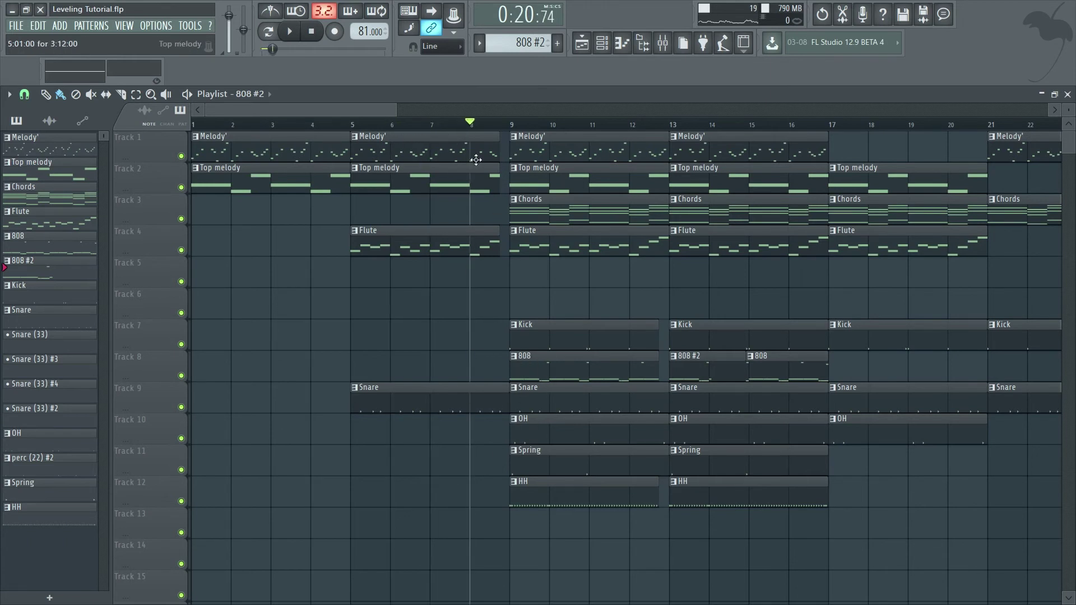
{"action": "left_click", "coordinate": [443, 130]}
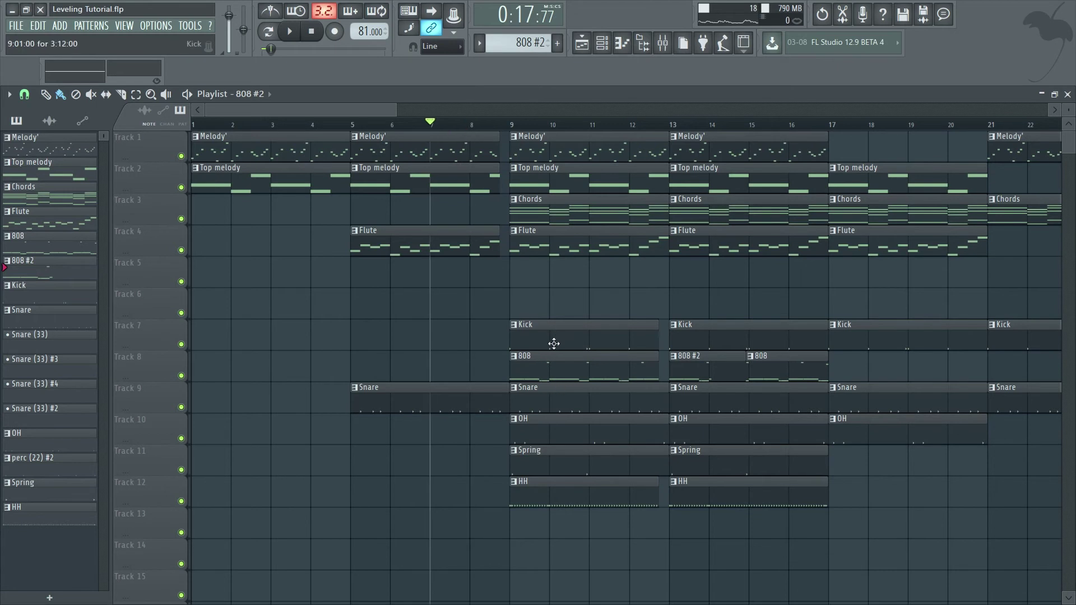
- Play the transition into bar 9 and raise the INSTRUMENT FZX STACK fader slightly in the mixer
{"action": "key", "text": "space"}
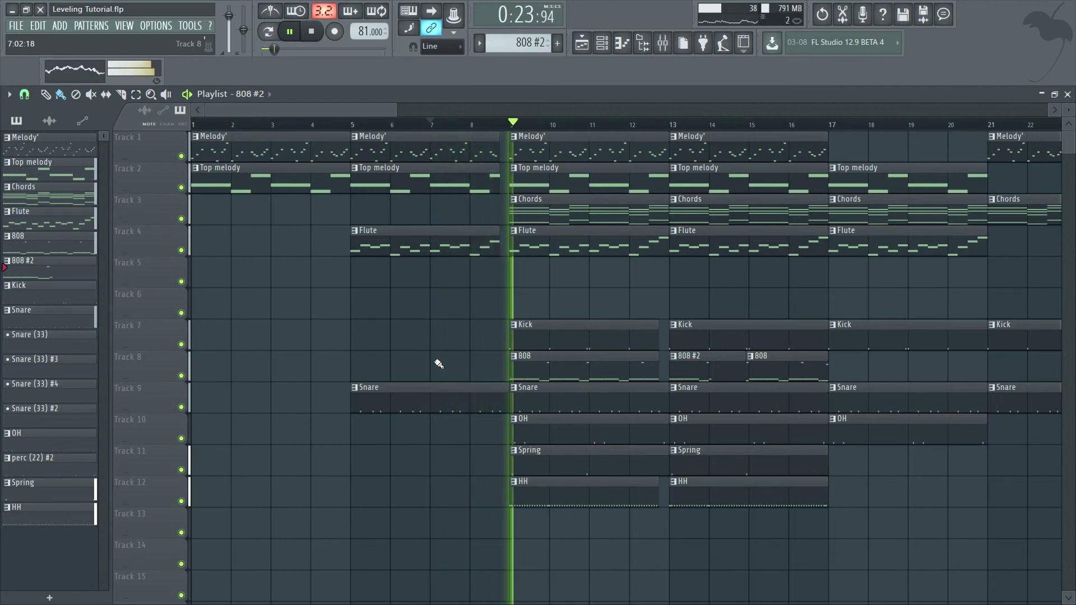
{"action": "left_click", "coordinate": [663, 42]}
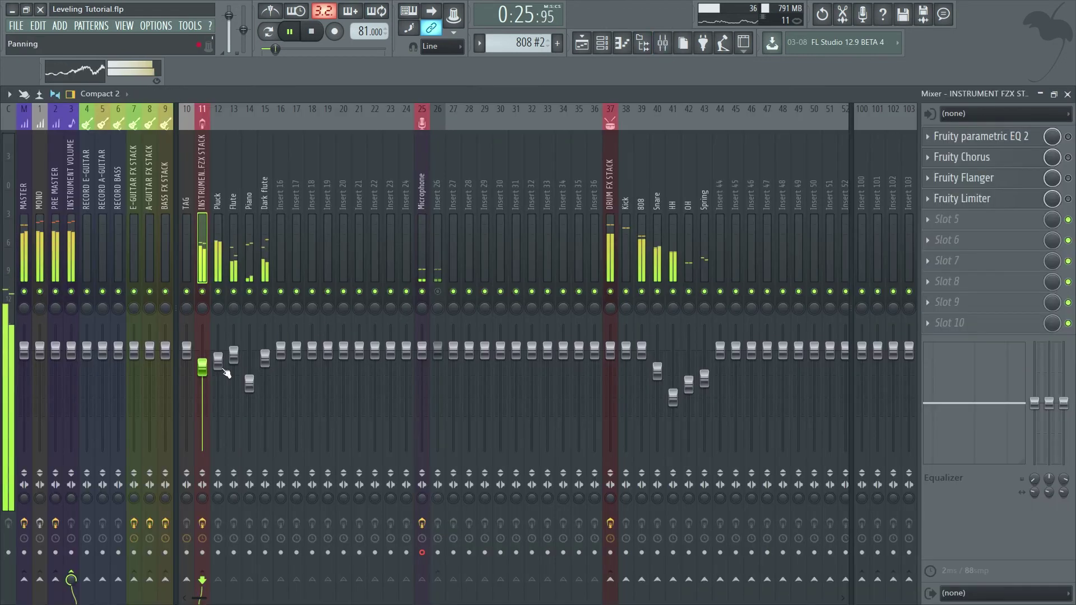
{"action": "left_click_drag", "start_coordinate": [204, 370], "coordinate": [204, 365]}
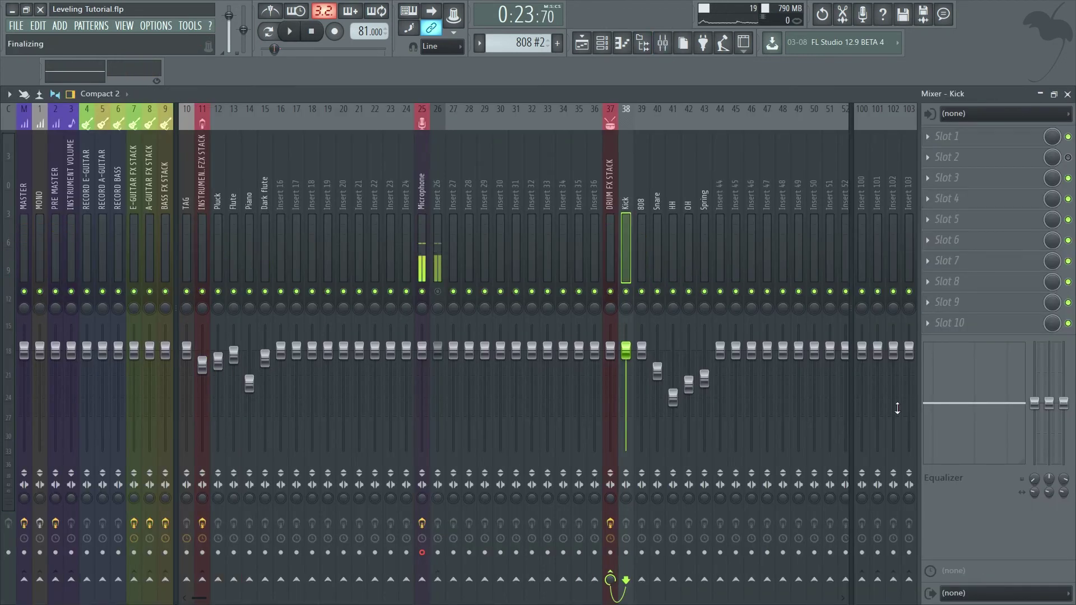